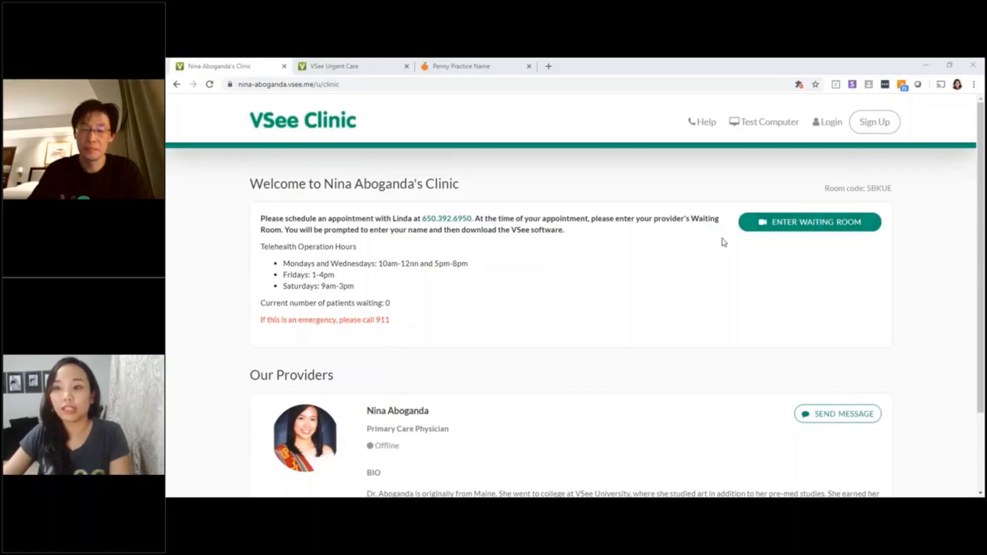
- Enter the clinic's waiting room and continue as a guest without creating an account
{"action": "left_click", "coordinate": [827, 236]}
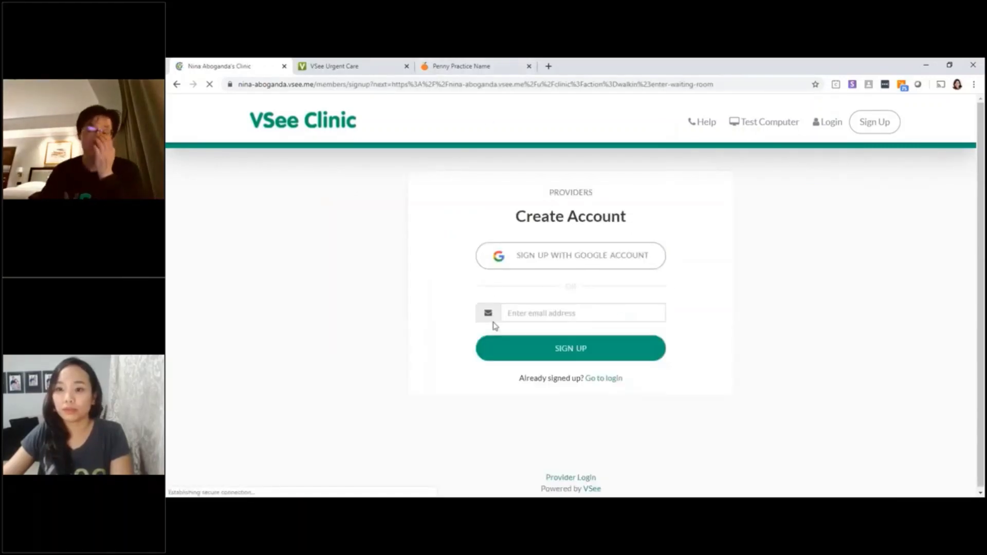
{"action": "scroll", "coordinate": [530, 358], "scroll_direction": "down", "scroll_amount": 1}
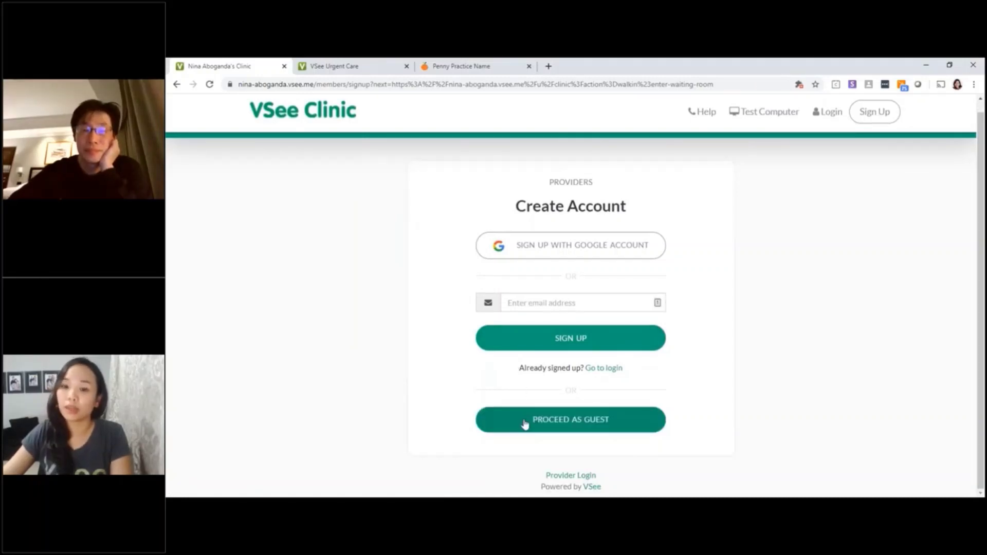
{"action": "left_click", "coordinate": [525, 424]}
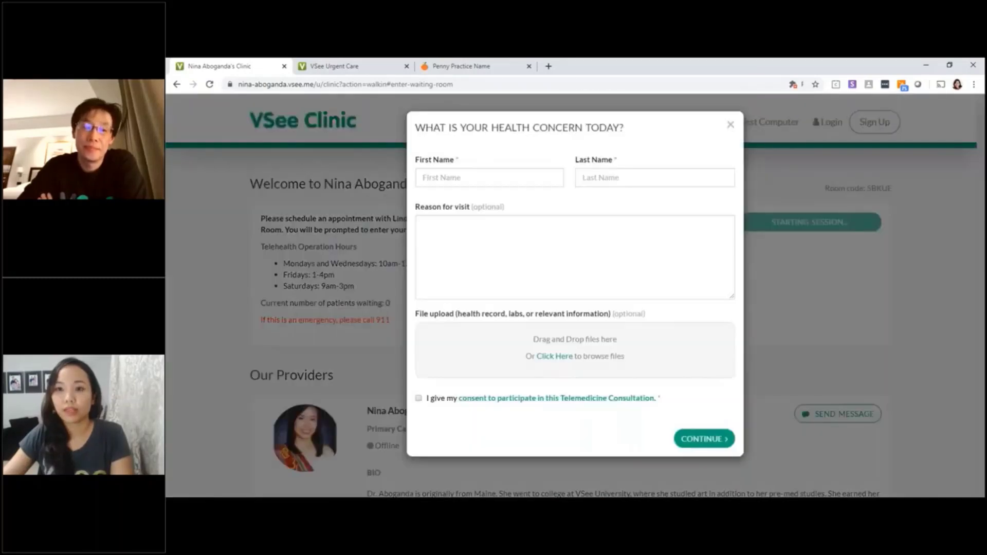
- Enter the patient's first and last name in the health-concern form
{"action": "left_click", "coordinate": [483, 174]}
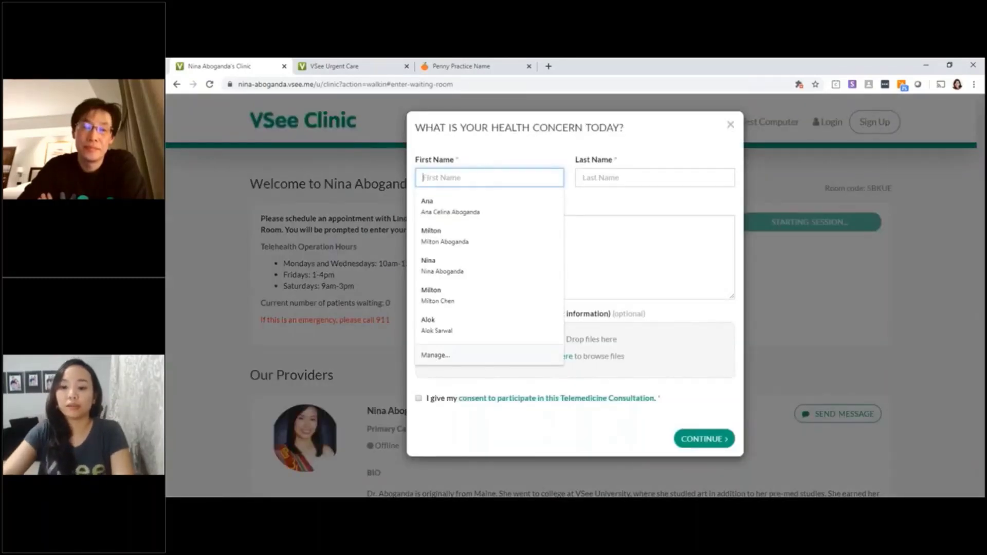
{"action": "key", "text": "Tab"}
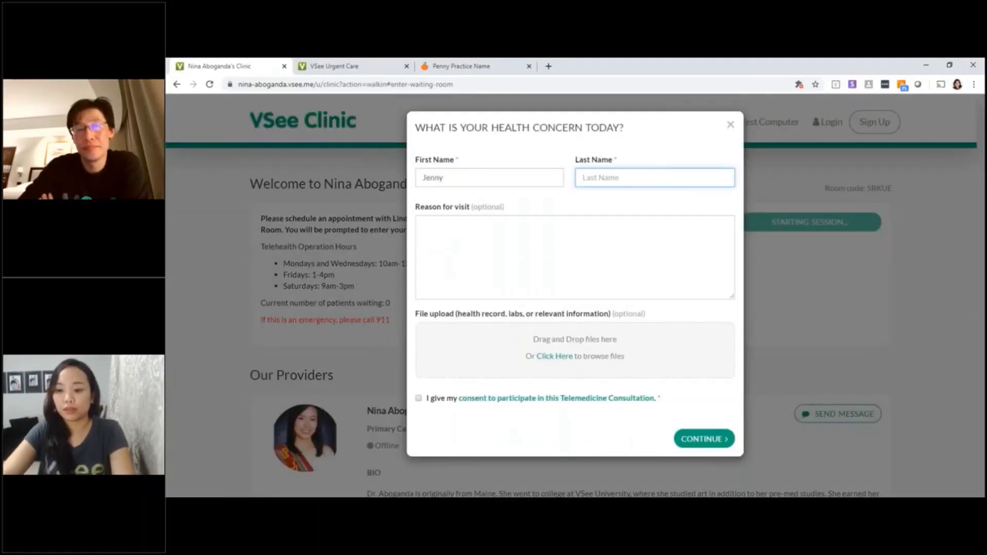
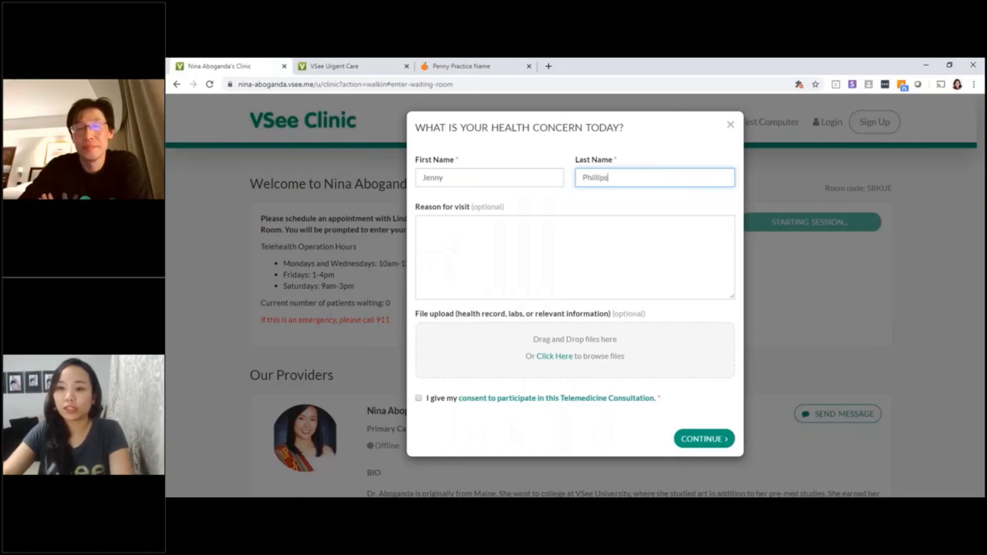
- Give 'Fever + Cough' as the visit reason, tick telemedicine consent, and close the form
{"action": "left_click", "coordinate": [455, 220]}
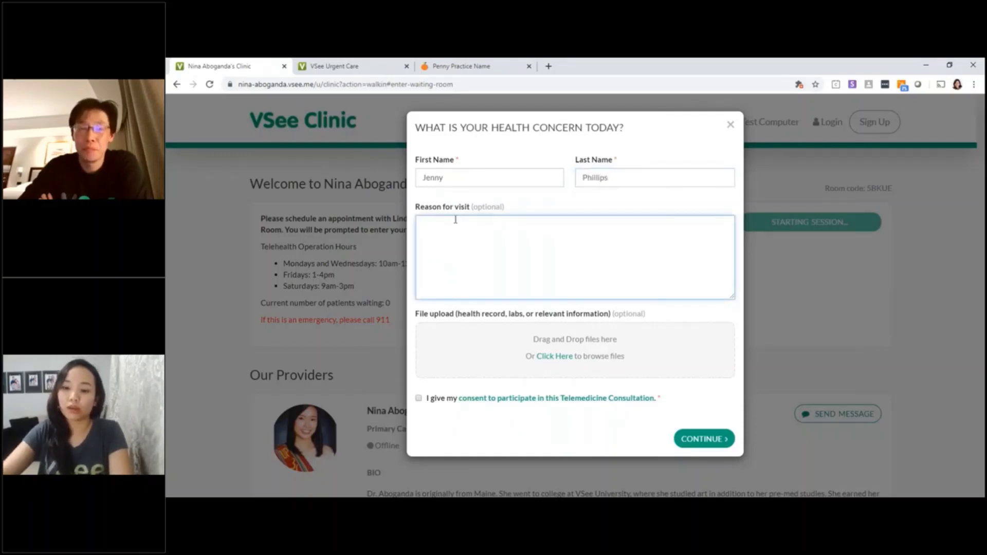
{"action": "type", "text": "Fo"}
{"action": "key", "text": "BackSpace"}
{"action": "type", "text": "ol"}
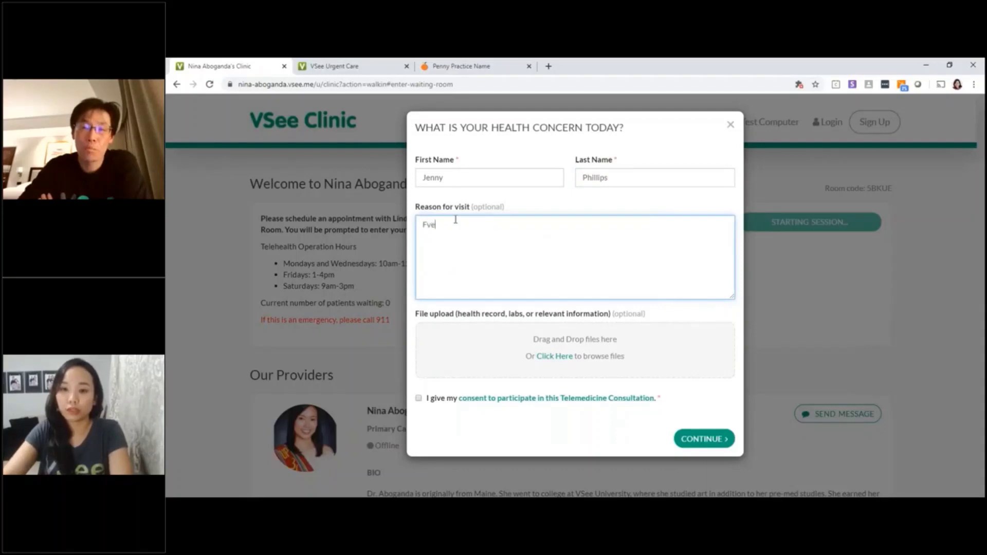
{"action": "key", "text": "BackSpace"}
{"action": "key", "text": "BackSpace"}
{"action": "type", "text": "ever + Cough"}
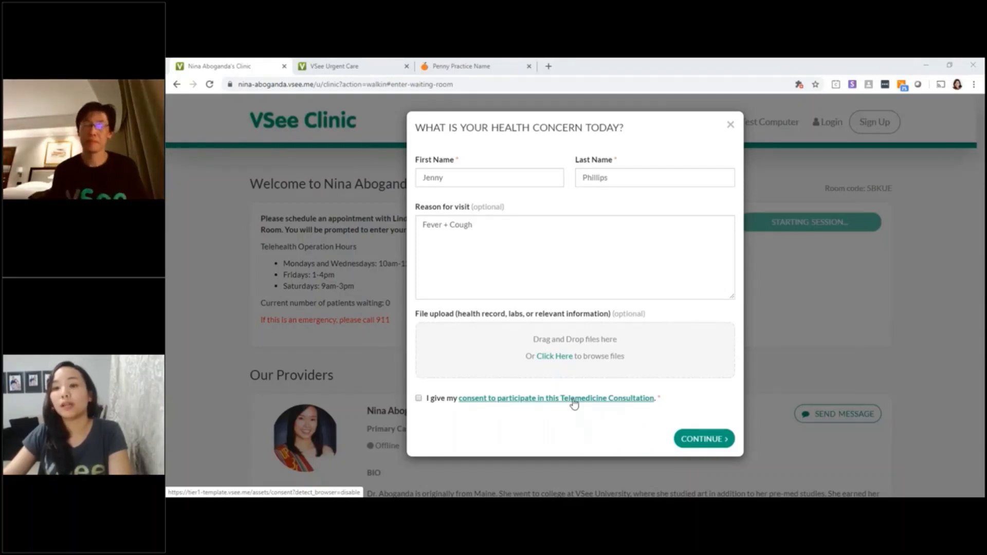
{"action": "left_click", "coordinate": [419, 399]}
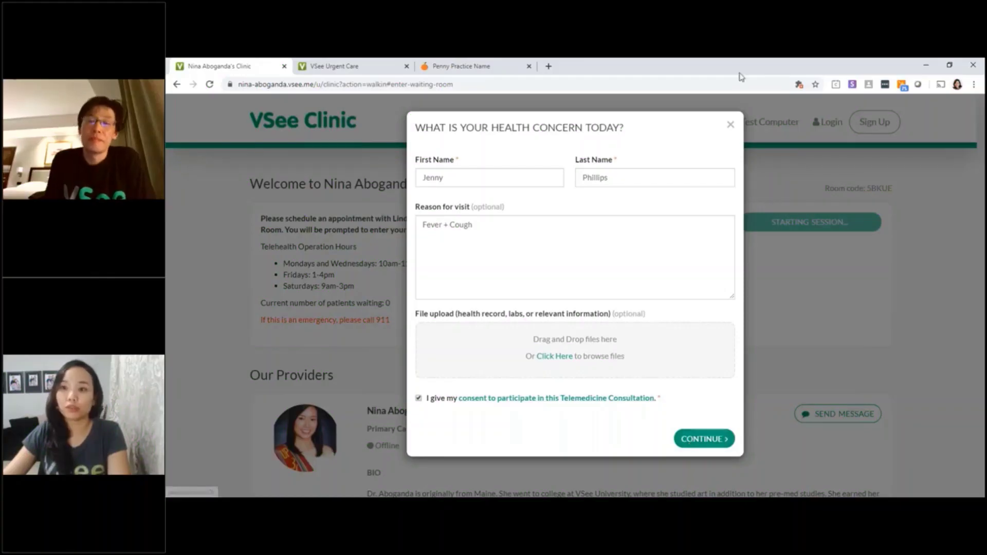
{"action": "left_click", "coordinate": [731, 125]}
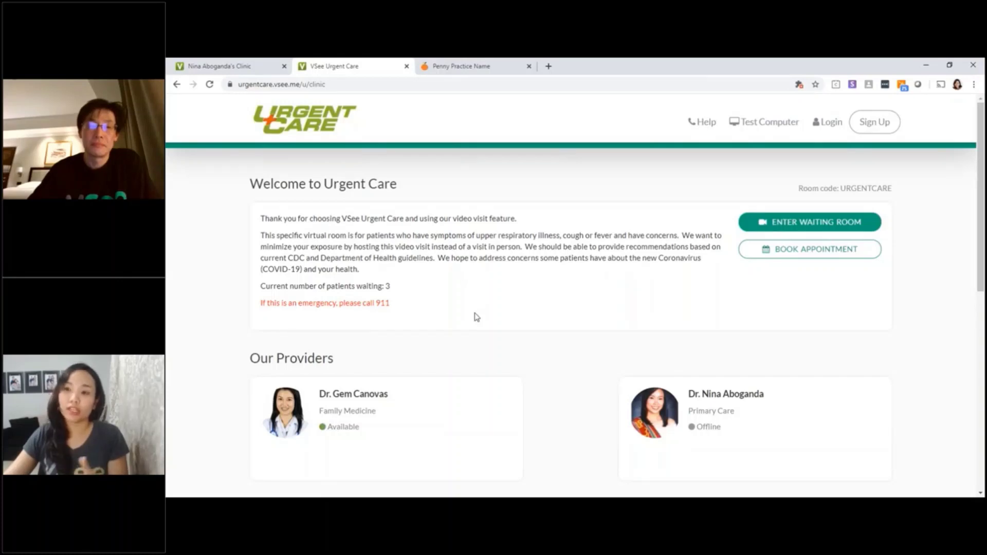
- Enter the Urgent Care waiting room and choose Proceed as Guest
{"action": "left_click", "coordinate": [804, 228]}
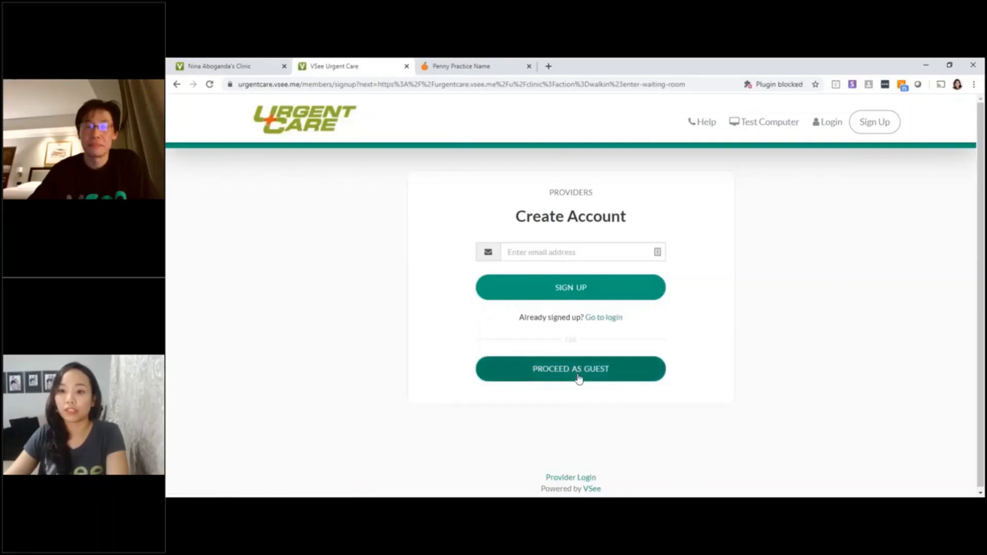
{"action": "left_click", "coordinate": [578, 370]}
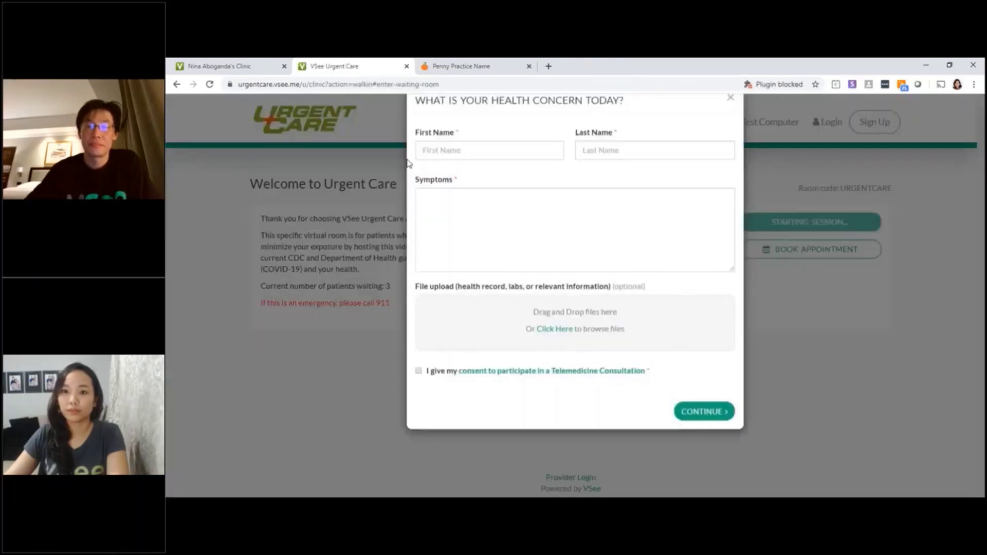
- Fill the Urgent Care form with the patient's name, 'fever' symptoms and consent, then submit
{"action": "left_click", "coordinate": [453, 177]}
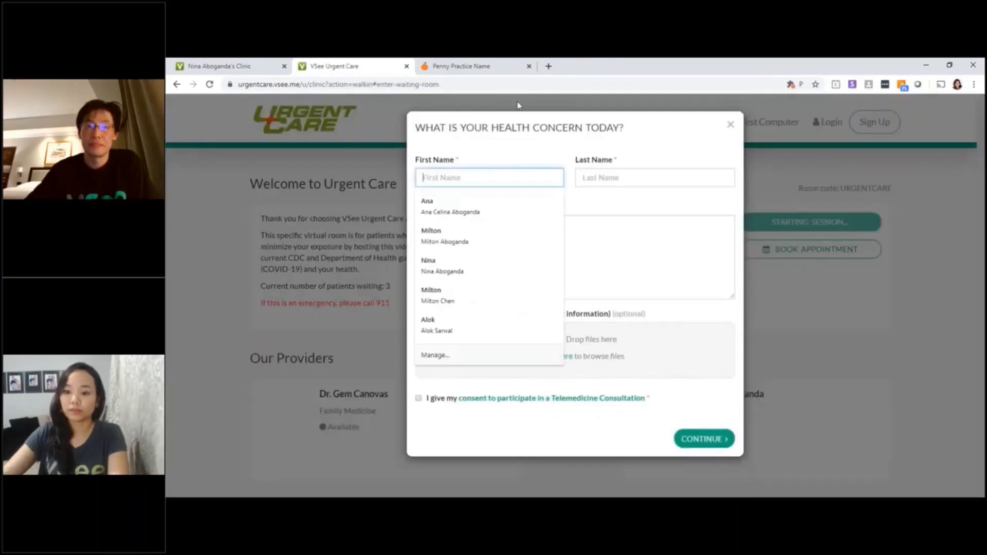
{"action": "key", "text": "Tab"}
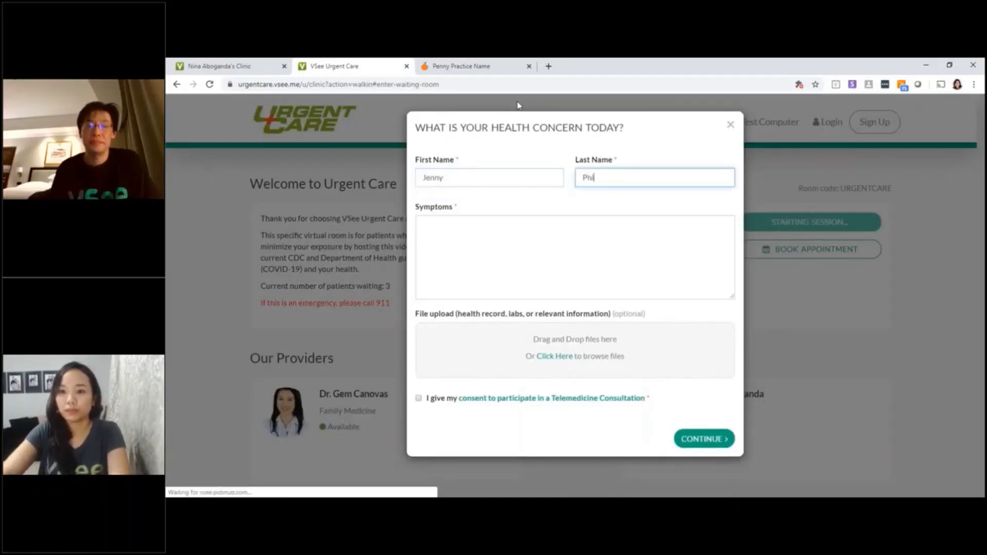
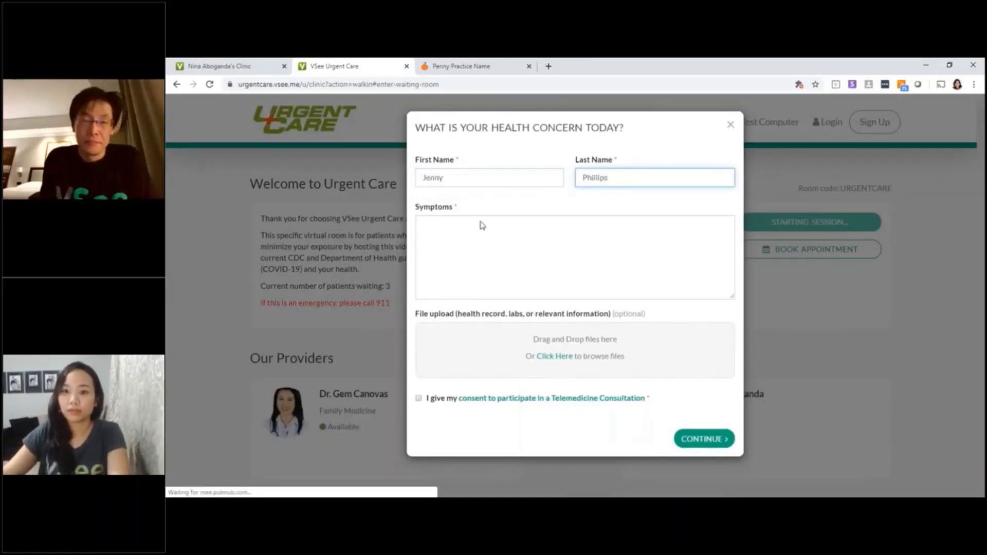
{"action": "left_click", "coordinate": [473, 238]}
{"action": "type", "text": "fever +cough"}
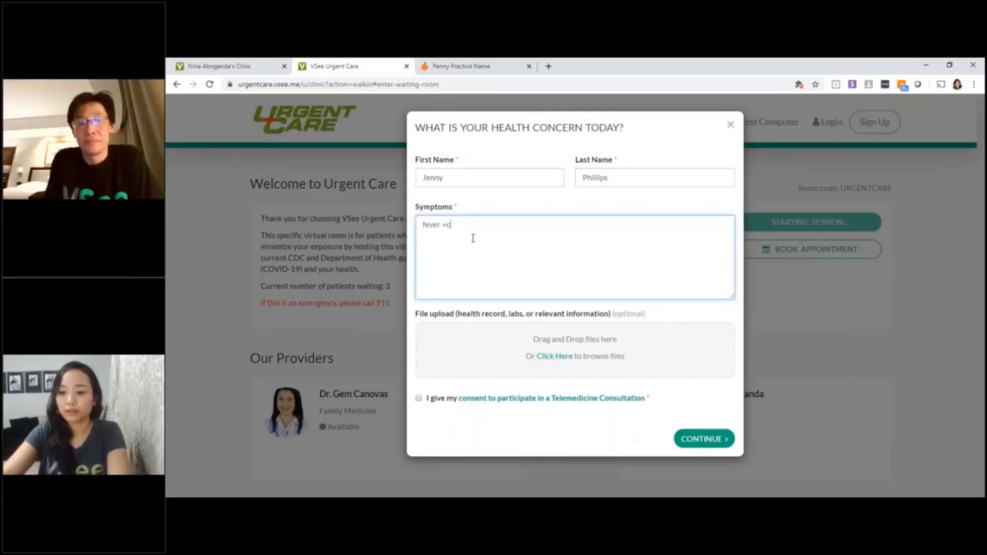
{"action": "left_click", "coordinate": [418, 399]}
{"action": "left_click", "coordinate": [707, 442]}
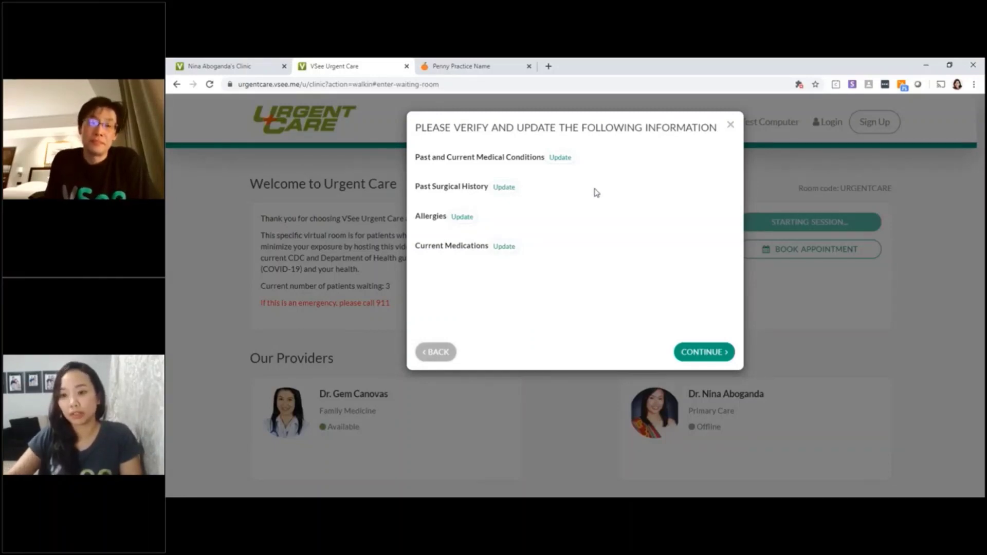
- Confirm the medical information, proceed to consultation, launch the VSee app and accept its privacy terms
{"action": "left_click", "coordinate": [690, 357]}
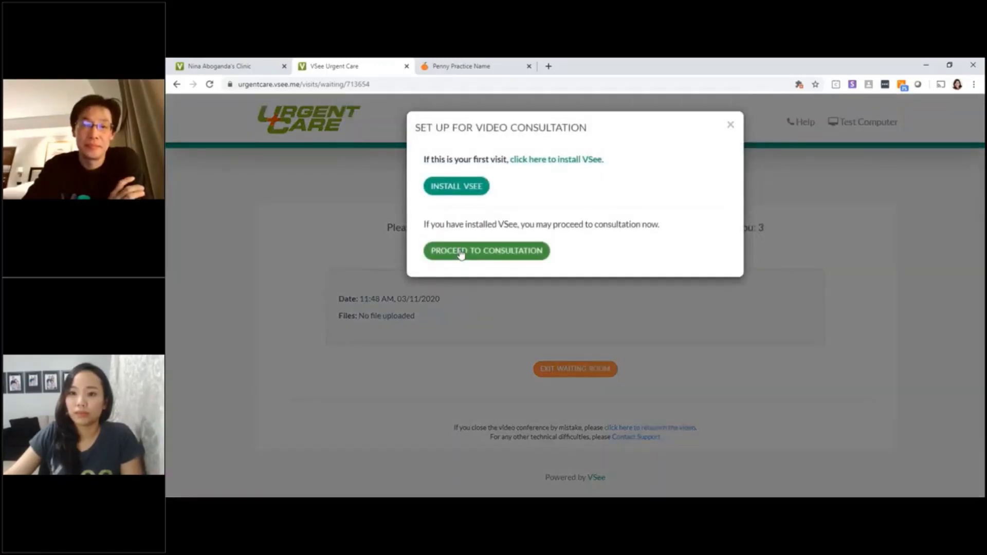
{"action": "left_click", "coordinate": [462, 252]}
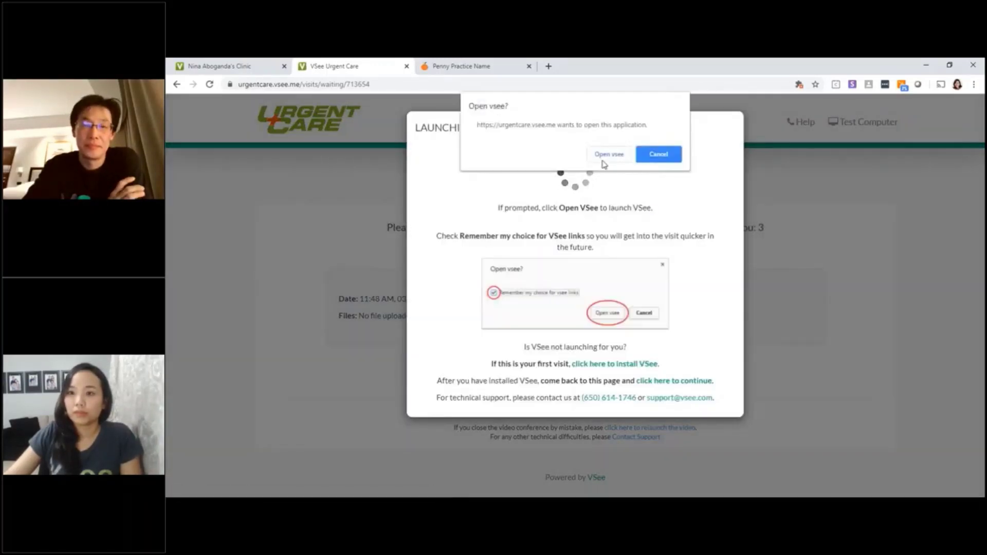
{"action": "left_click", "coordinate": [604, 161]}
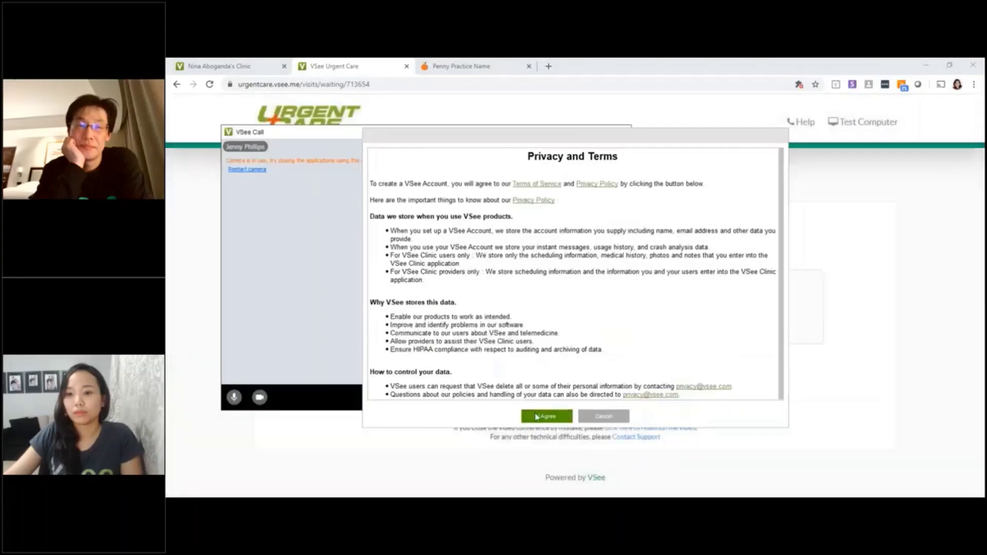
{"action": "left_click", "coordinate": [538, 416]}
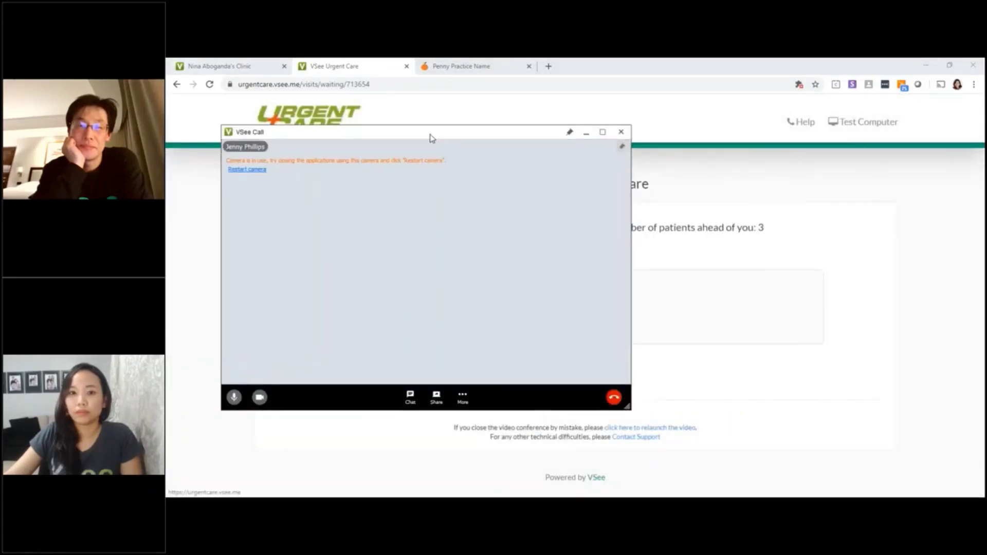
- Move the VSee call window up-left, shrink it, and mute the microphone
{"action": "left_click_drag", "start_coordinate": [432, 133], "coordinate": [383, 108]}
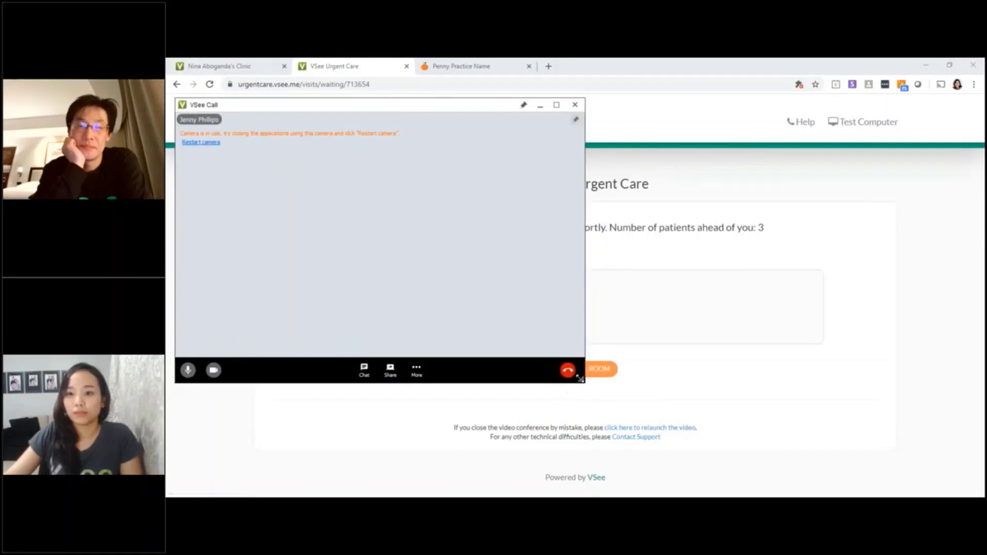
{"action": "left_click_drag", "start_coordinate": [580, 379], "coordinate": [466, 319]}
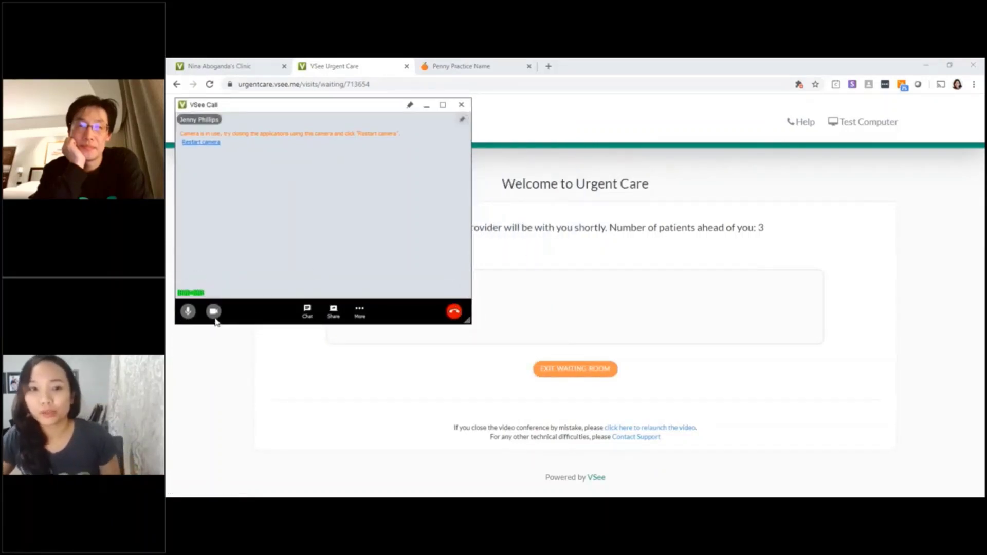
{"action": "left_click", "coordinate": [188, 311]}
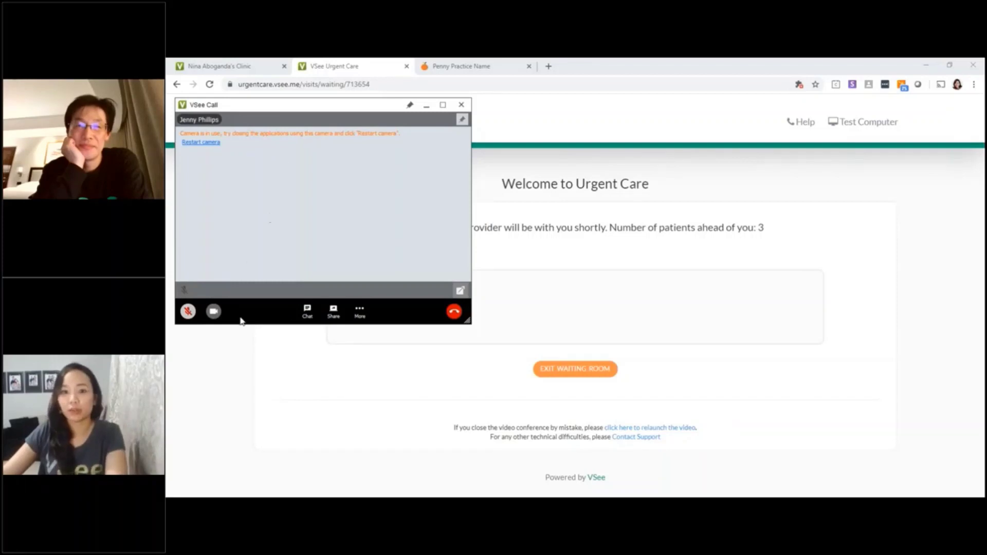
{"action": "left_click_drag", "start_coordinate": [273, 104], "coordinate": [275, 98]}
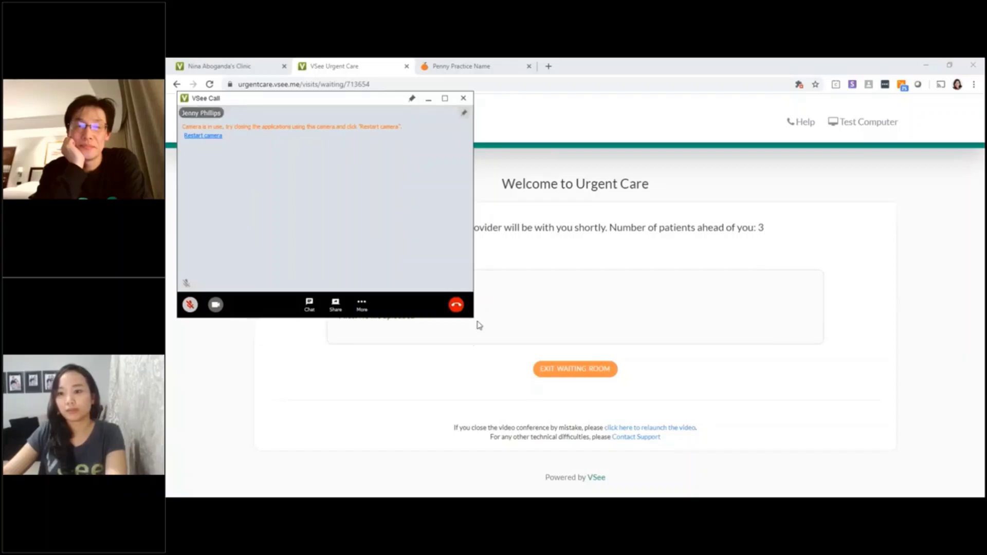
{"action": "left_click_drag", "start_coordinate": [468, 313], "coordinate": [465, 310]}
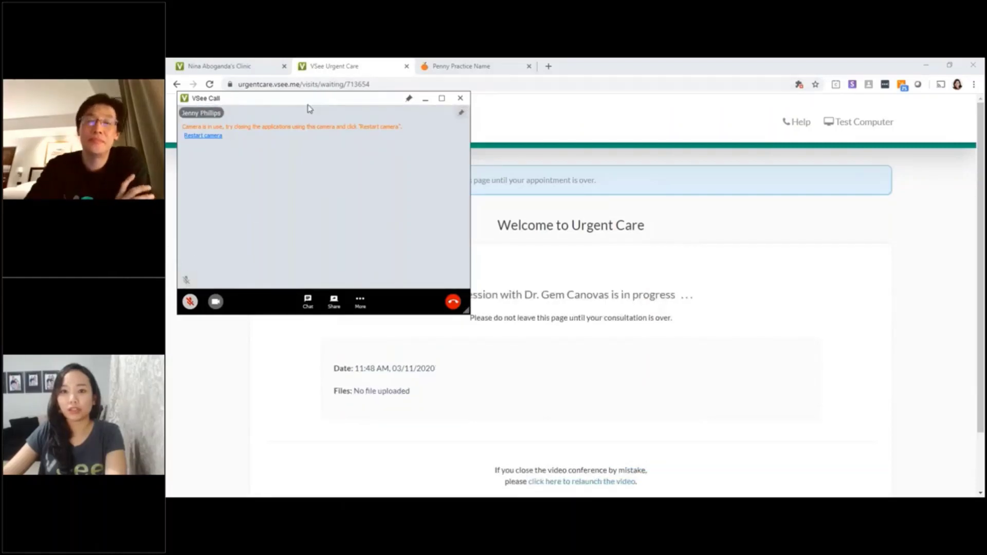
- Drag the call window left so the doctor's shared PDF shows large
{"action": "left_click_drag", "start_coordinate": [311, 104], "coordinate": [299, 98]}
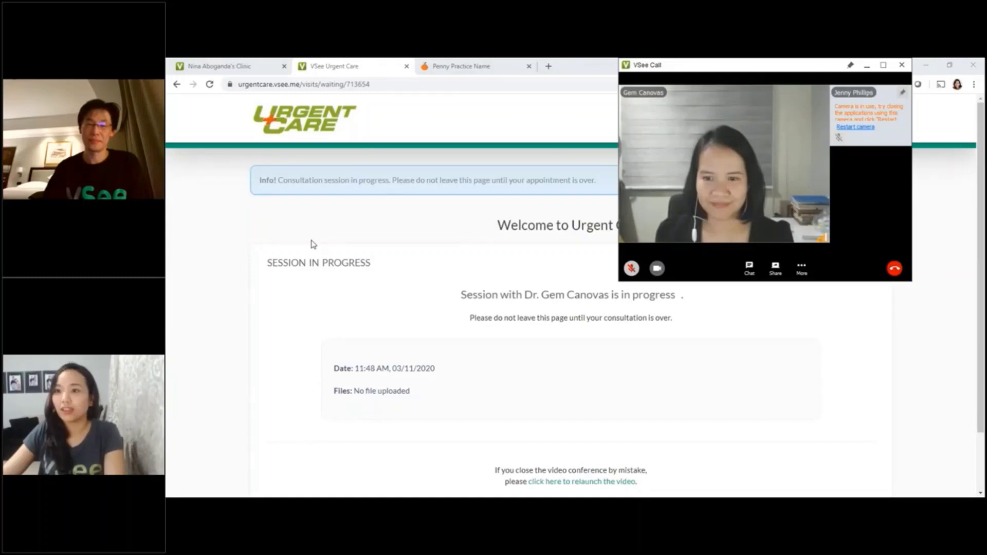
{"action": "left_click_drag", "start_coordinate": [754, 68], "coordinate": [696, 75]}
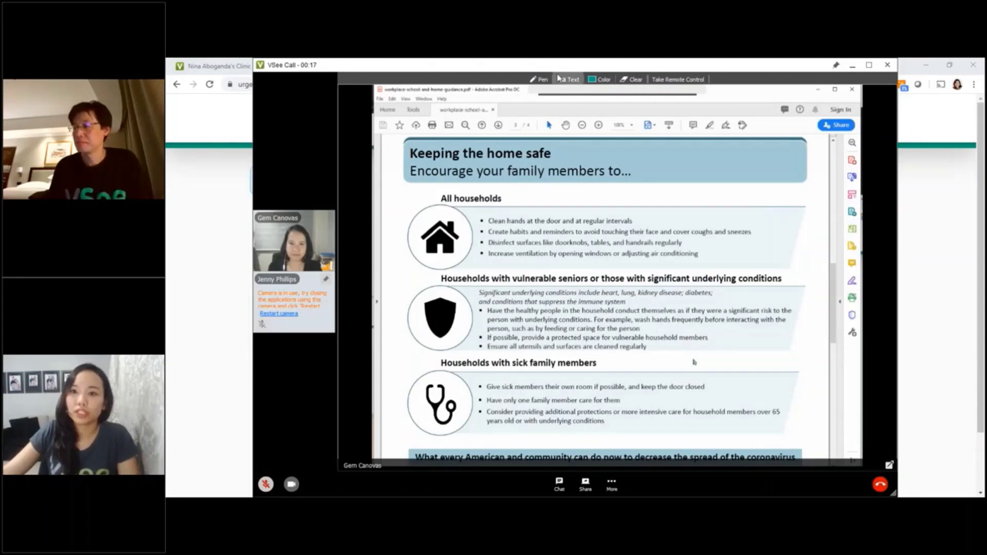
- Circle the All households bullets with the Pen, widen the thumbnails and shift the window right
{"action": "left_click", "coordinate": [541, 80]}
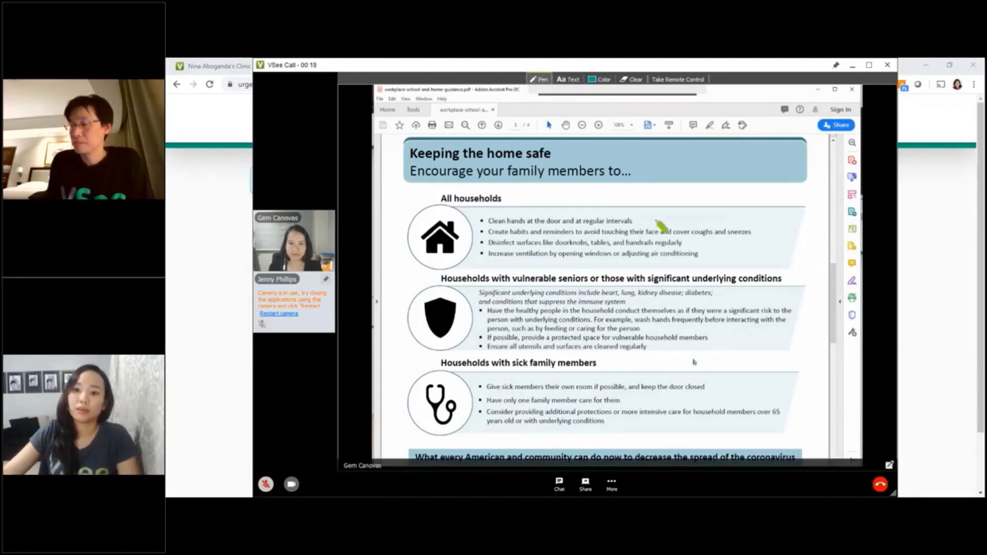
{"action": "mouse_move", "coordinate": [656, 220]}
{"action": "left_mouse_down"}
{"action": "mouse_move", "coordinate": [457, 238]}
{"action": "mouse_move", "coordinate": [539, 280]}
{"action": "mouse_move", "coordinate": [688, 239]}
{"action": "mouse_move", "coordinate": [659, 217]}
{"action": "left_mouse_up"}
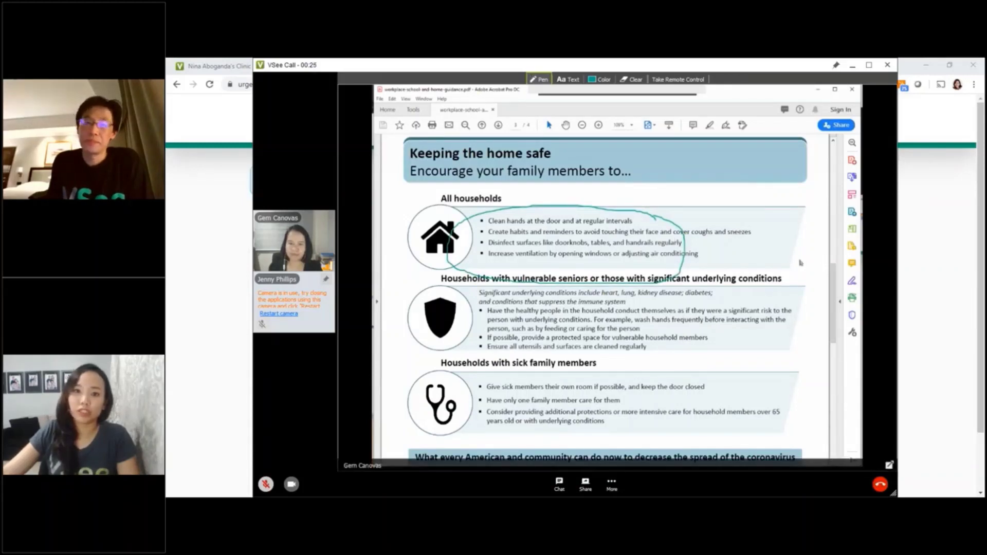
{"action": "left_click_drag", "start_coordinate": [337, 177], "coordinate": [354, 176]}
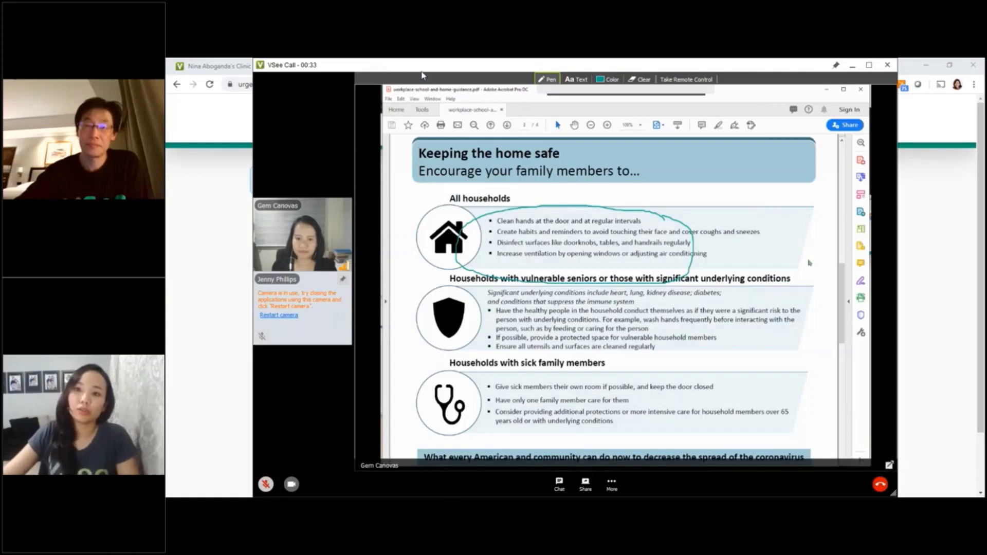
{"action": "left_click_drag", "start_coordinate": [422, 76], "coordinate": [458, 76]}
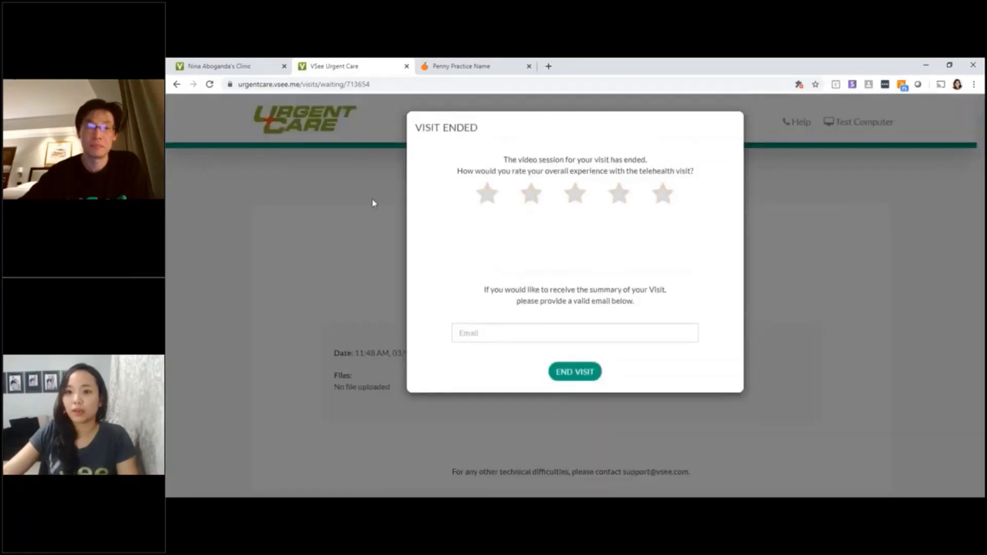
- Rate the visit five stars, leave the e-mail blank, end the visit and acknowledge the thank-you
{"action": "left_click", "coordinate": [620, 198]}
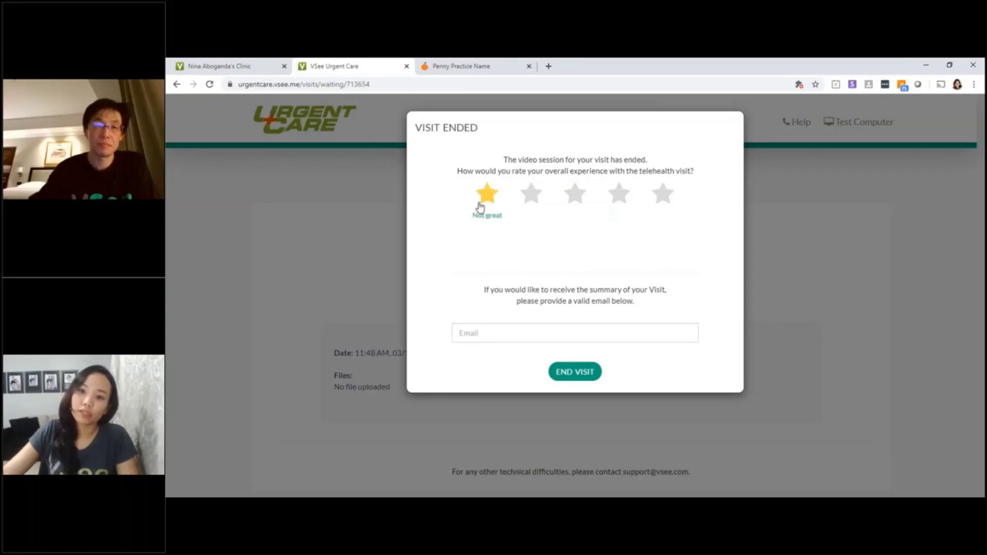
{"action": "left_click", "coordinate": [675, 203]}
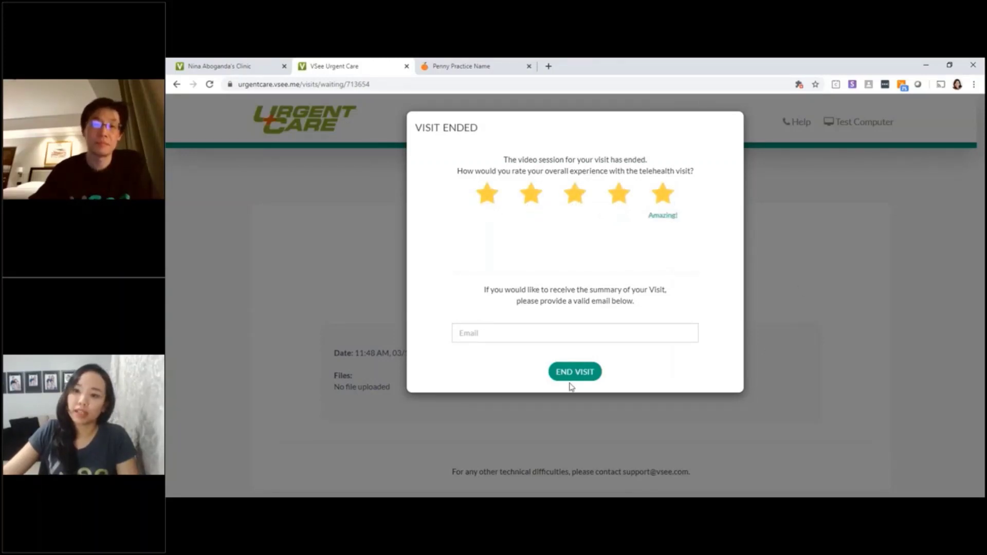
{"action": "left_click", "coordinate": [589, 332]}
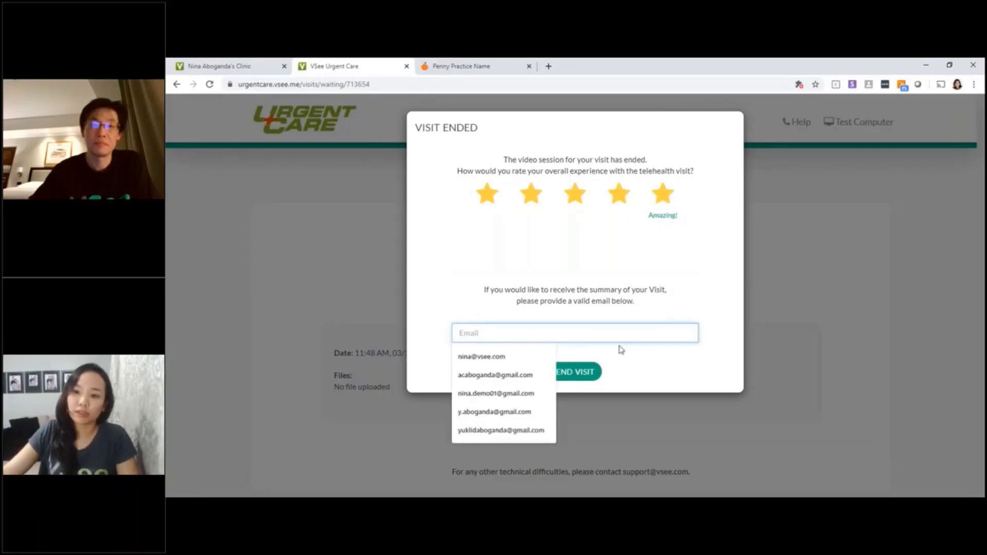
{"action": "left_click", "coordinate": [684, 368]}
{"action": "left_click", "coordinate": [587, 334]}
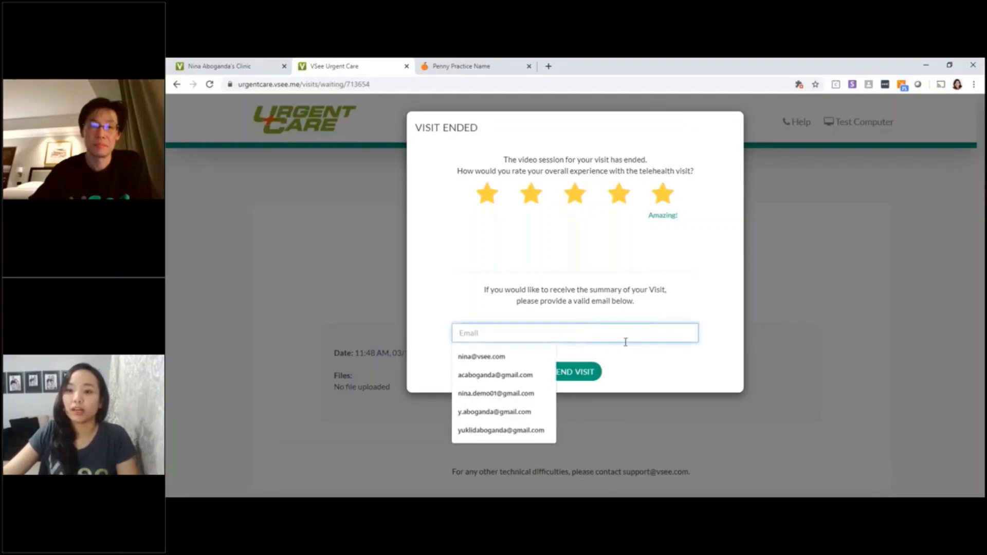
{"action": "left_click", "coordinate": [655, 375]}
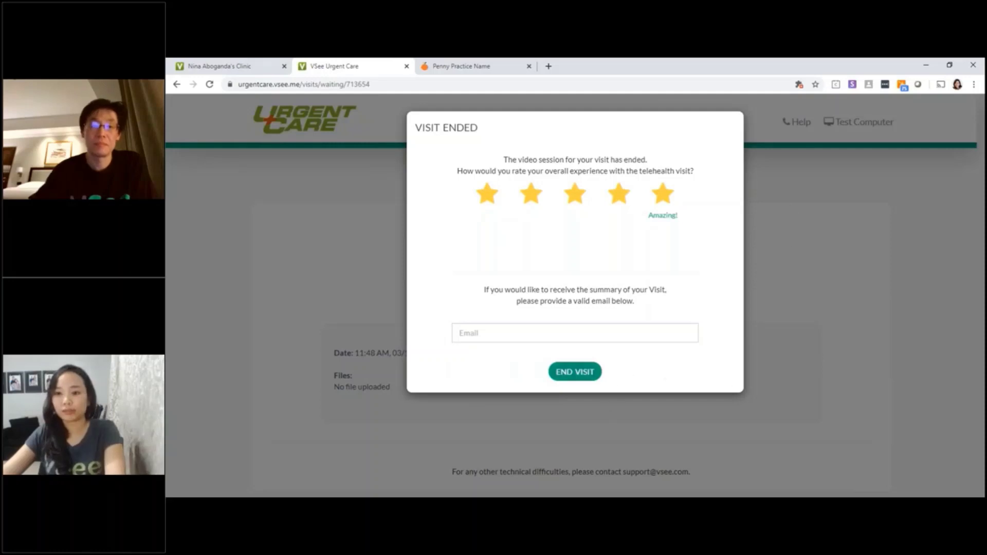
{"action": "left_click", "coordinate": [599, 372]}
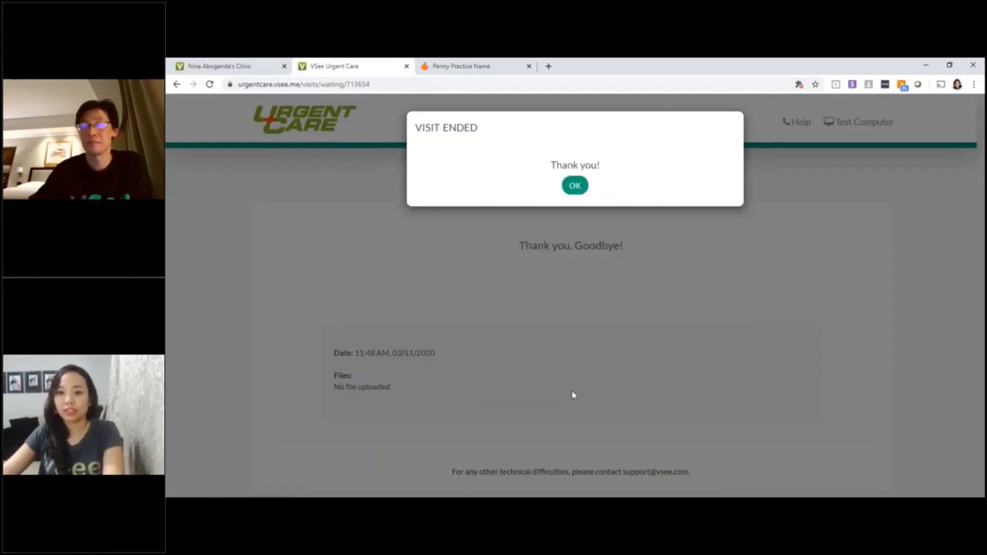
{"action": "left_click", "coordinate": [586, 193]}
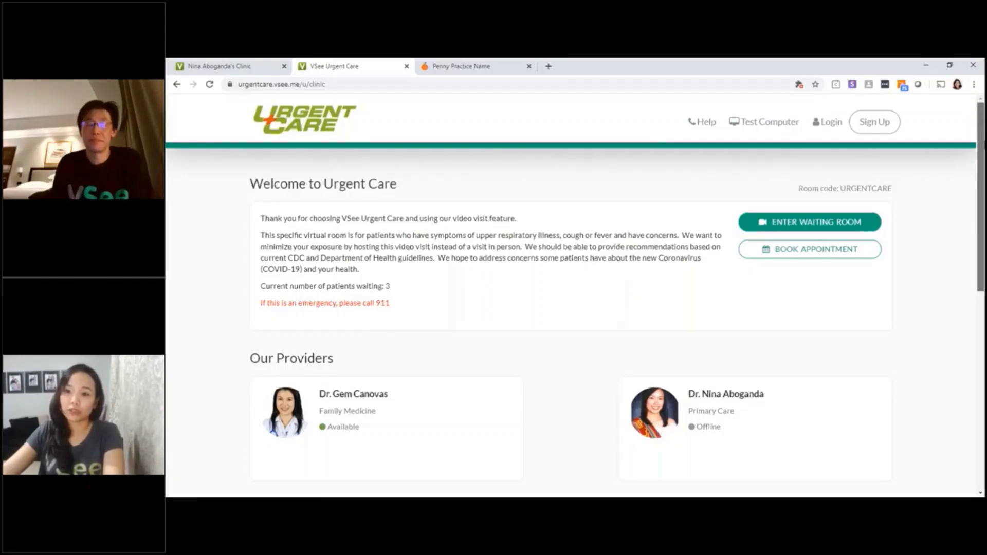
- Scroll through the Urgent Care provider list, return to the top, and go to Login
{"action": "scroll", "coordinate": [571, 296], "scroll_direction": "down", "scroll_amount": 3}
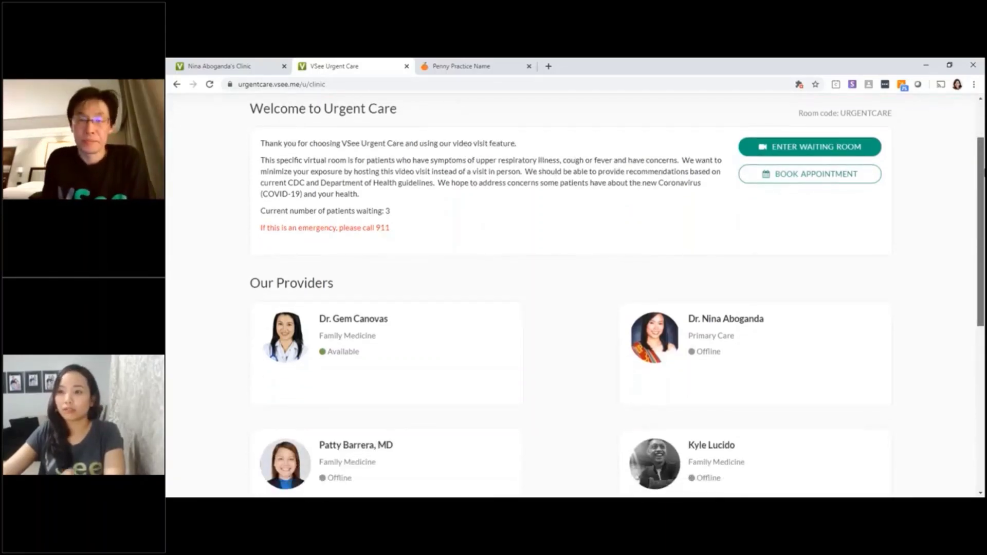
{"action": "scroll", "coordinate": [571, 296], "scroll_direction": "down", "scroll_amount": 6}
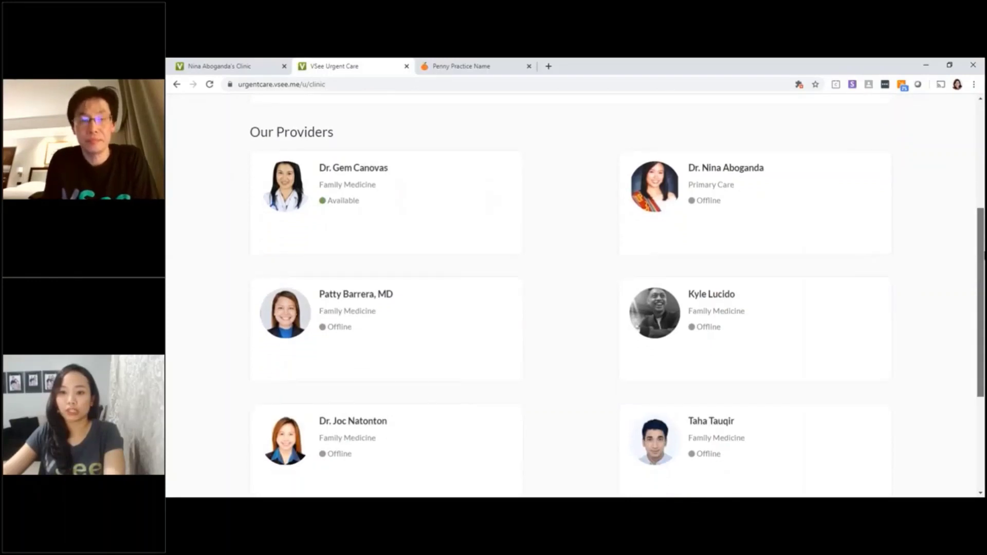
{"action": "scroll", "coordinate": [977, 256], "scroll_direction": "down", "scroll_amount": 5}
{"action": "scroll", "coordinate": [973, 138], "scroll_direction": "up", "scroll_amount": 9}
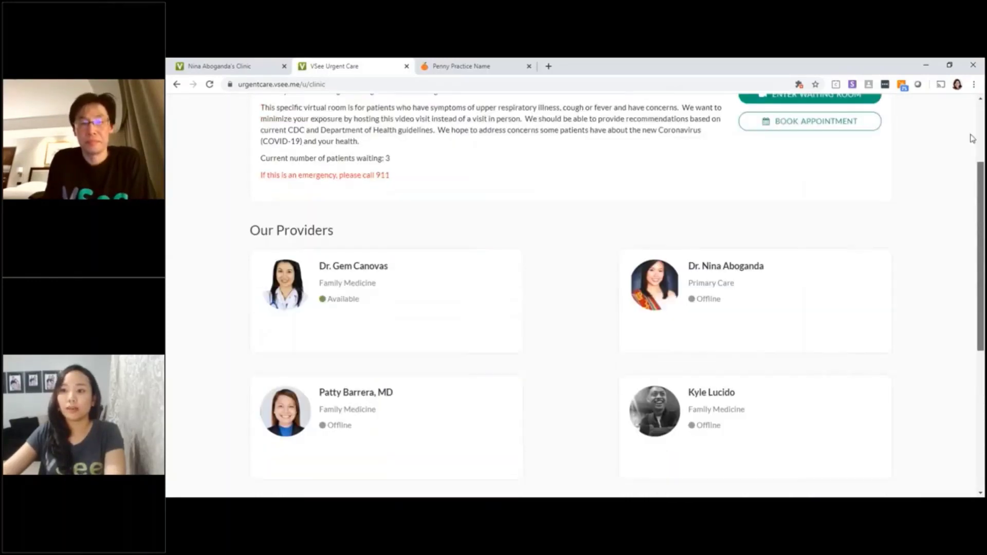
{"action": "scroll", "coordinate": [972, 139], "scroll_direction": "up", "scroll_amount": 3}
{"action": "left_click", "coordinate": [828, 122]}
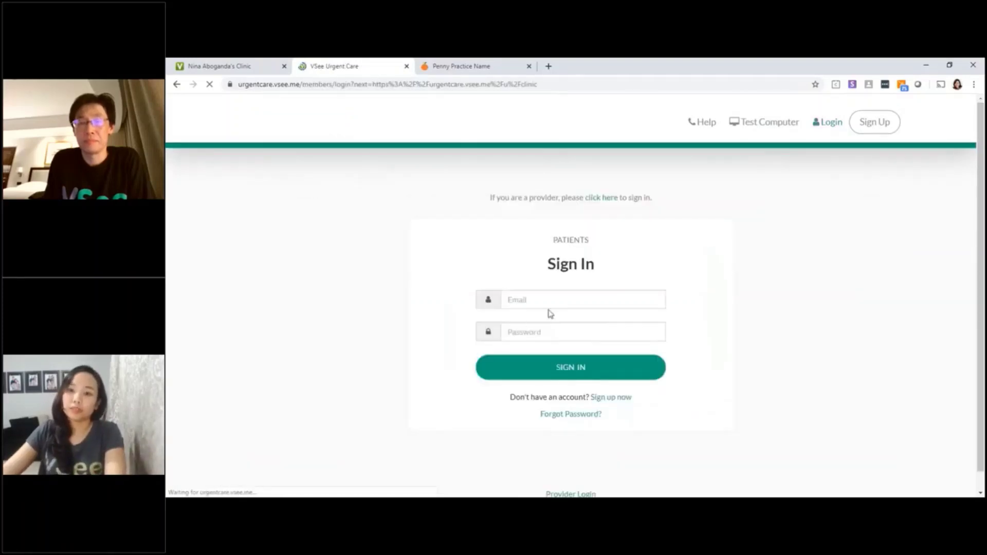
- Sign in with the provider account's e-mail and password
{"action": "left_click", "coordinate": [559, 293]}
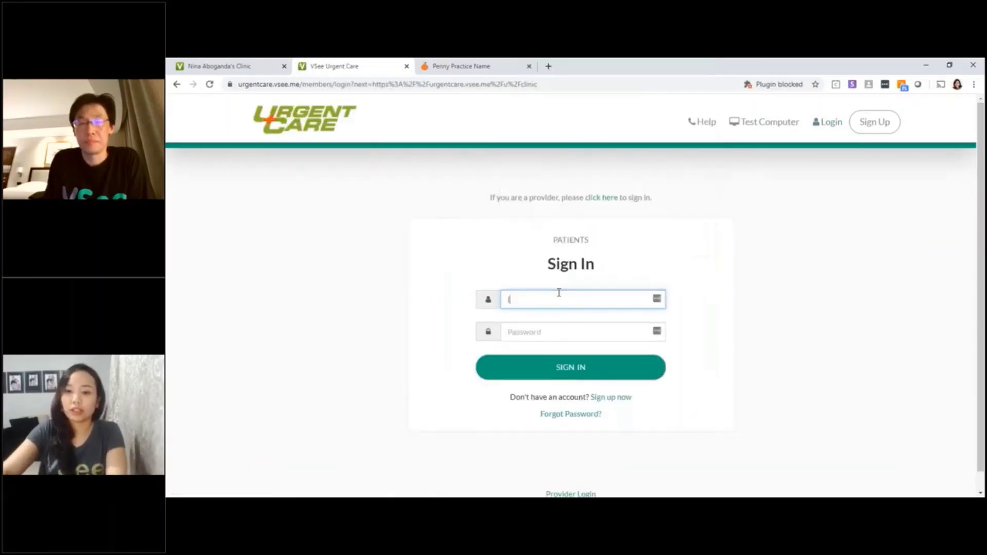
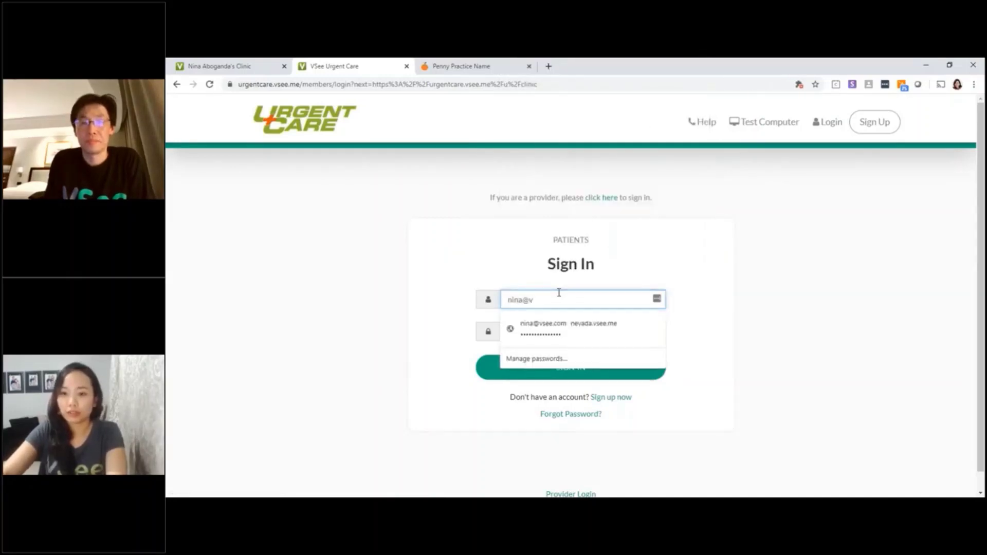
{"action": "key", "text": "Tab"}
{"action": "type", "text": "••"}
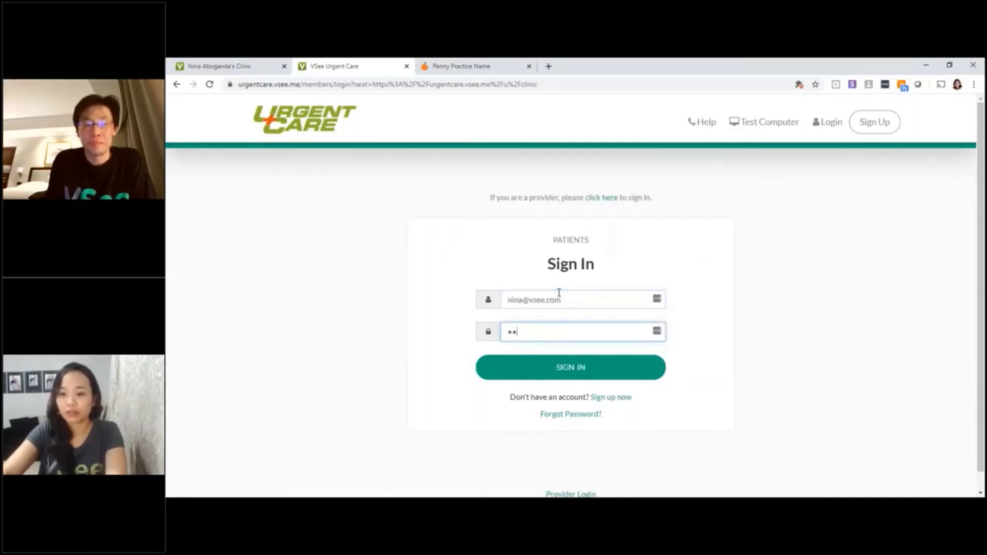
{"action": "type", "text": "•••••••••"}
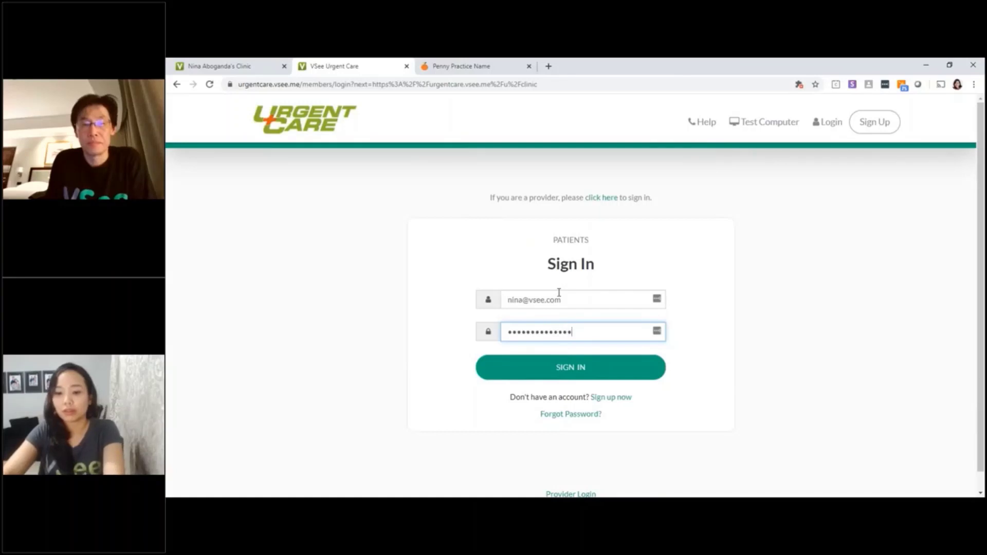
{"action": "type", "text": "••••"}
{"action": "key", "text": "Return"}
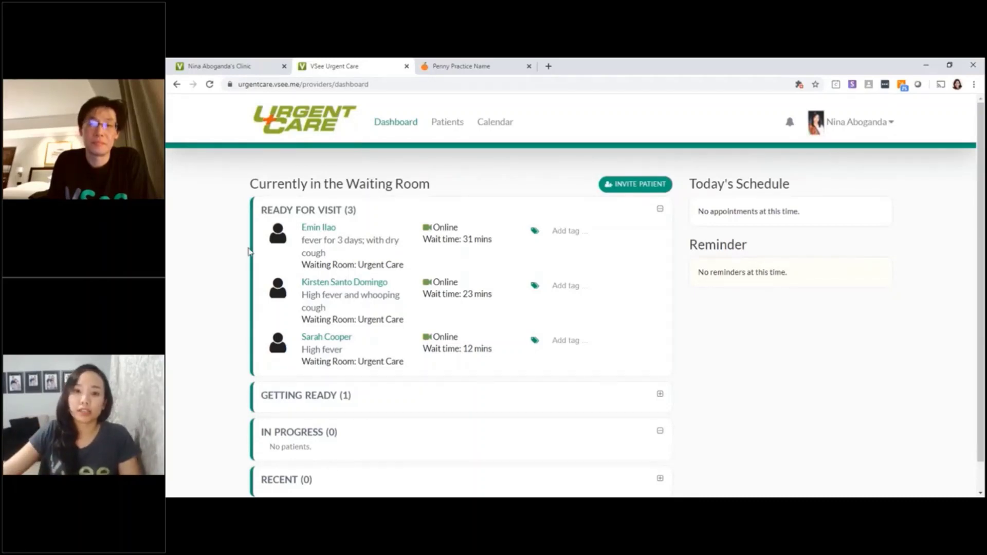
{"action": "scroll", "coordinate": [335, 197], "scroll_direction": "down", "scroll_amount": 1}
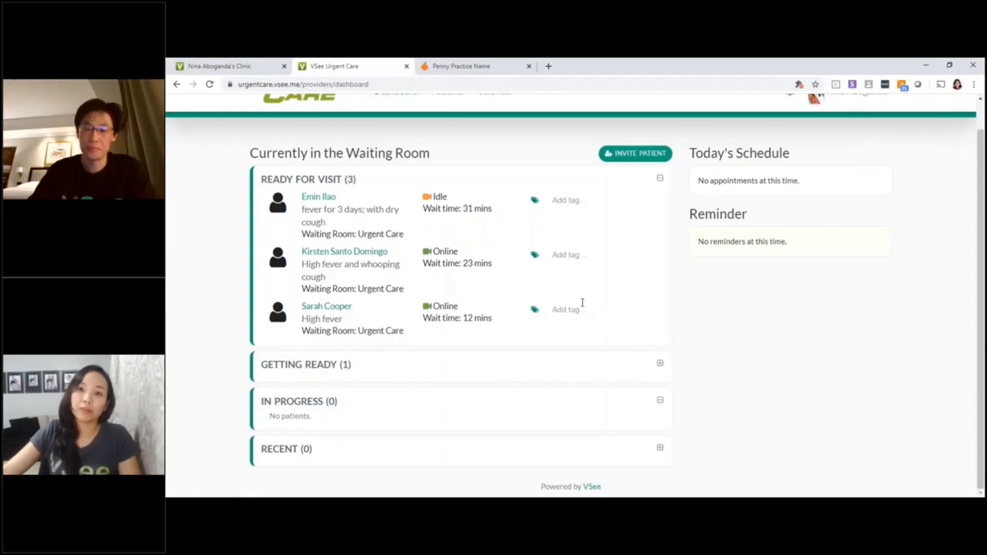
{"action": "scroll", "coordinate": [558, 295], "scroll_direction": "up", "scroll_amount": 1}
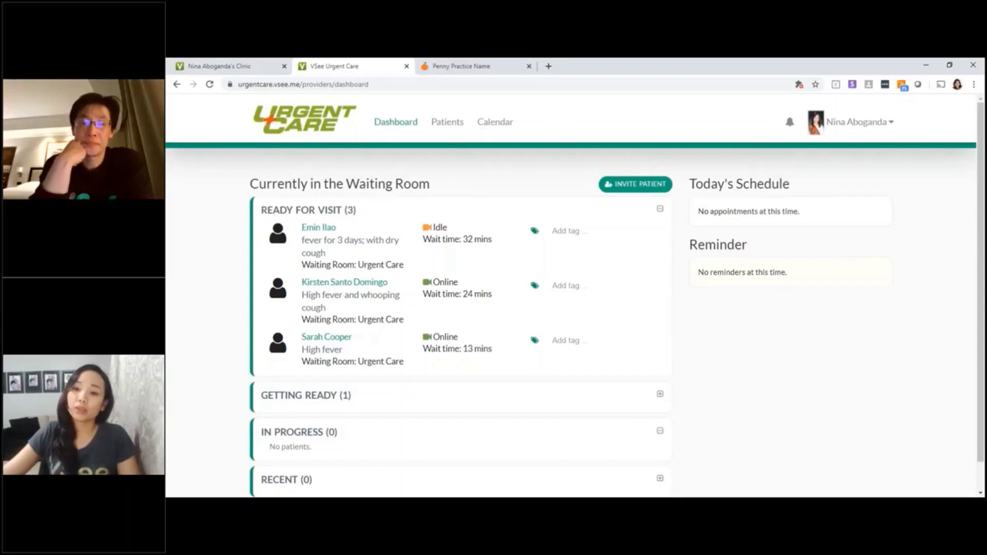
- Tag the second waiting patient 'Ready for Physician' and open her record
{"action": "left_click", "coordinate": [559, 286]}
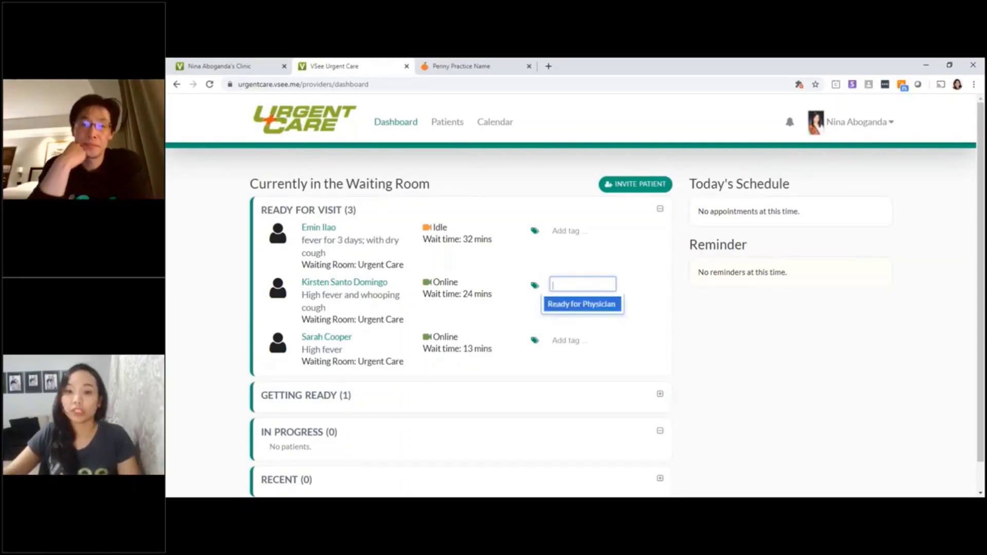
{"action": "left_click", "coordinate": [552, 308]}
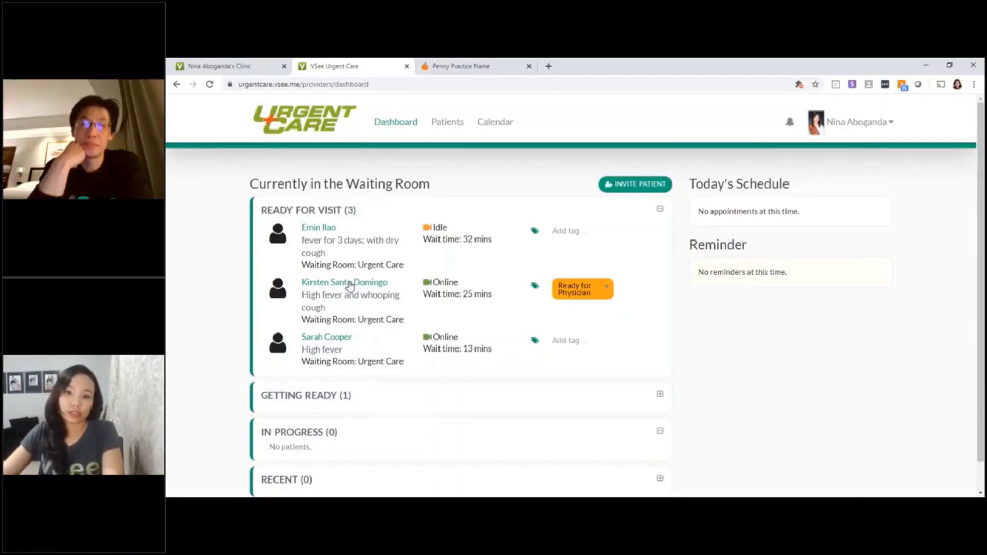
{"action": "left_click", "coordinate": [350, 284]}
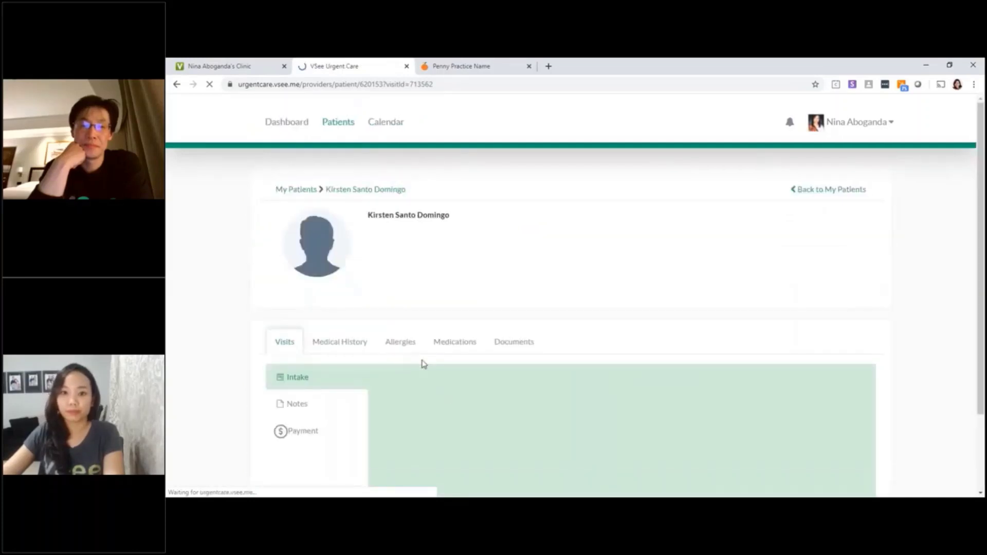
- Show the visit's Notes and scroll through the intake notes, then return to the top
{"action": "scroll", "coordinate": [530, 295], "scroll_direction": "down", "scroll_amount": 3}
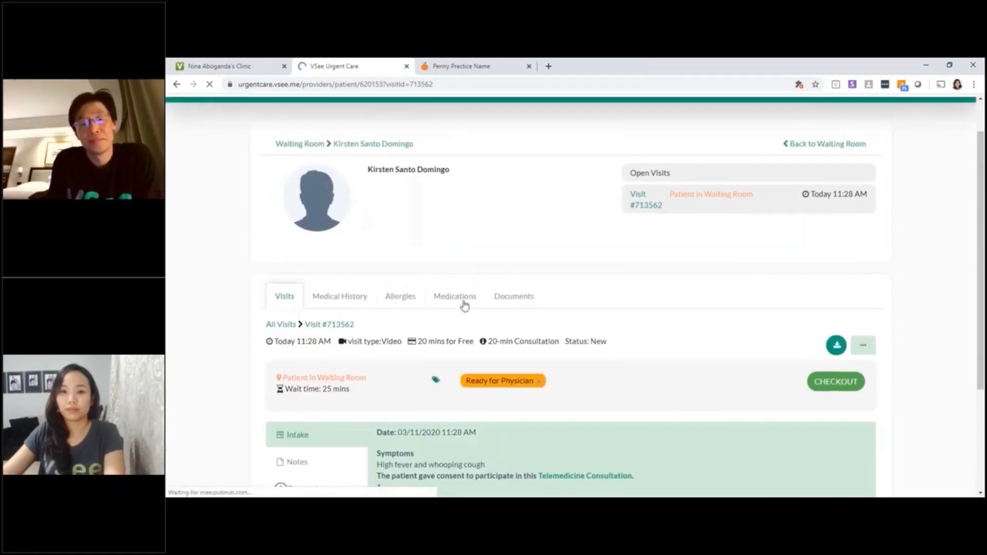
{"action": "scroll", "coordinate": [437, 335], "scroll_direction": "down", "scroll_amount": 1}
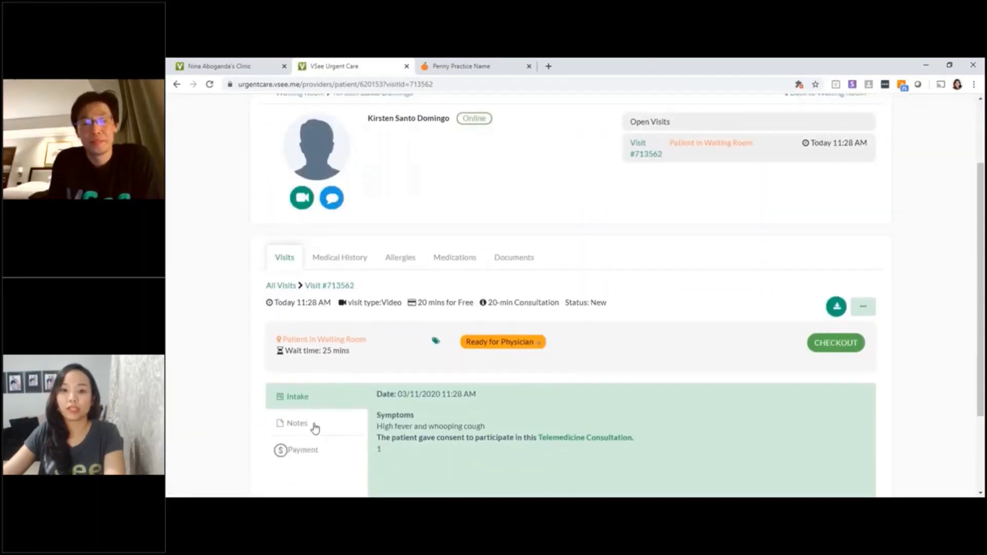
{"action": "left_click", "coordinate": [289, 426]}
{"action": "scroll", "coordinate": [443, 398], "scroll_direction": "down", "scroll_amount": 2}
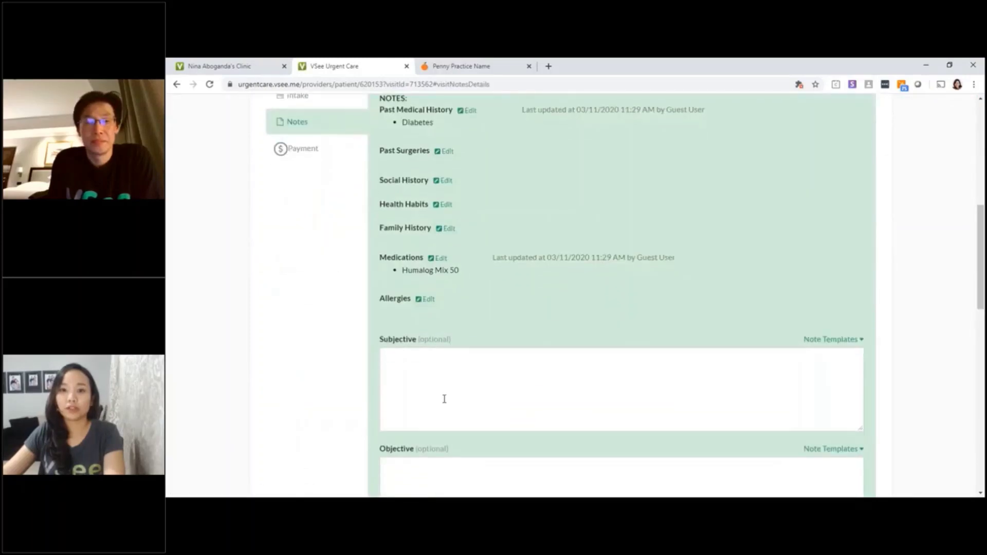
{"action": "scroll", "coordinate": [445, 399], "scroll_direction": "down", "scroll_amount": 1}
{"action": "scroll", "coordinate": [444, 399], "scroll_direction": "up", "scroll_amount": 4}
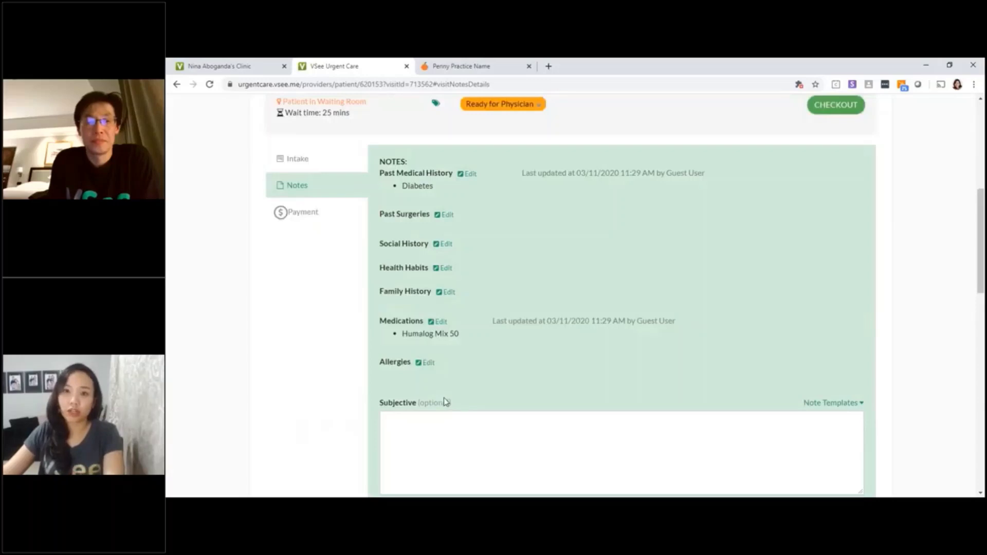
{"action": "scroll", "coordinate": [445, 400], "scroll_direction": "up", "scroll_amount": 3}
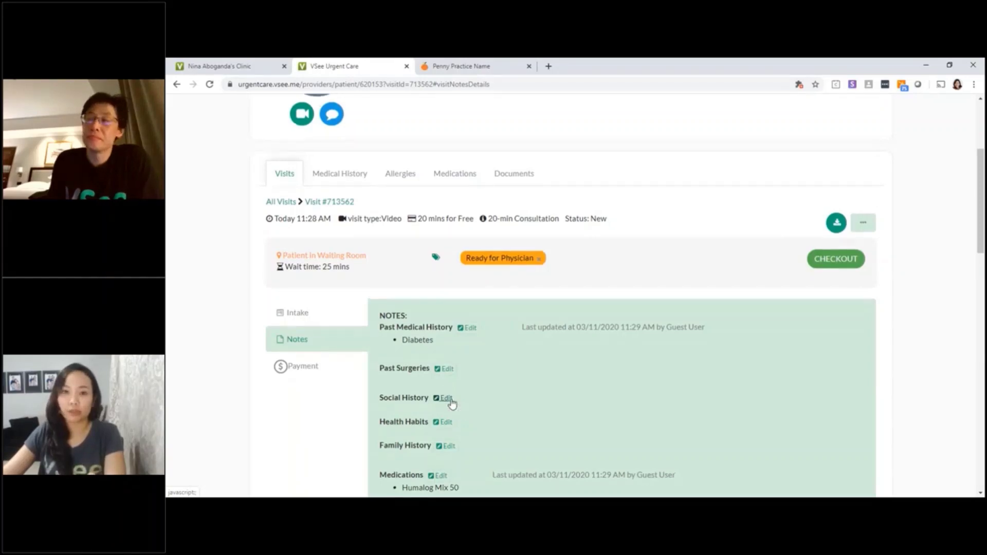
{"action": "scroll", "coordinate": [452, 403], "scroll_direction": "up", "scroll_amount": 2}
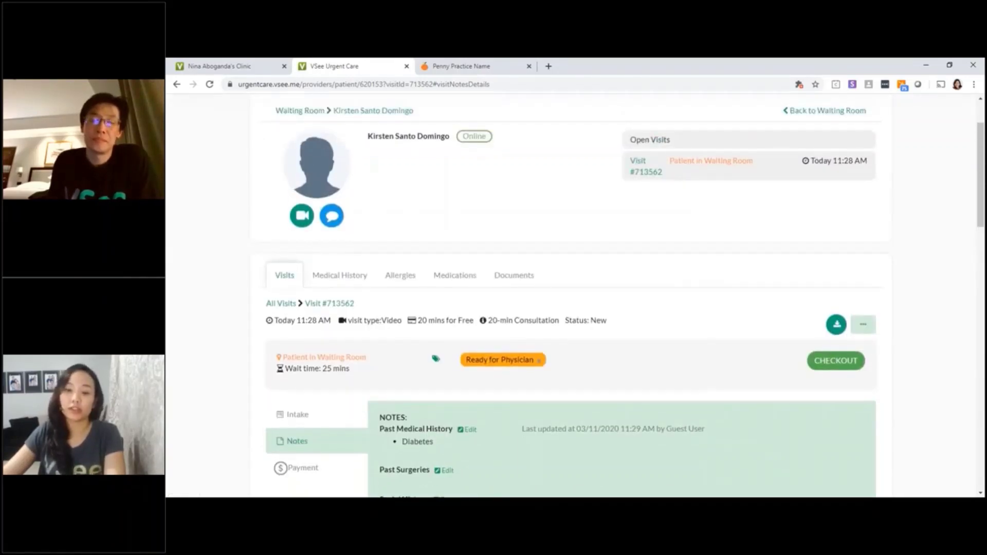
{"action": "scroll", "coordinate": [392, 303], "scroll_direction": "up", "scroll_amount": 2}
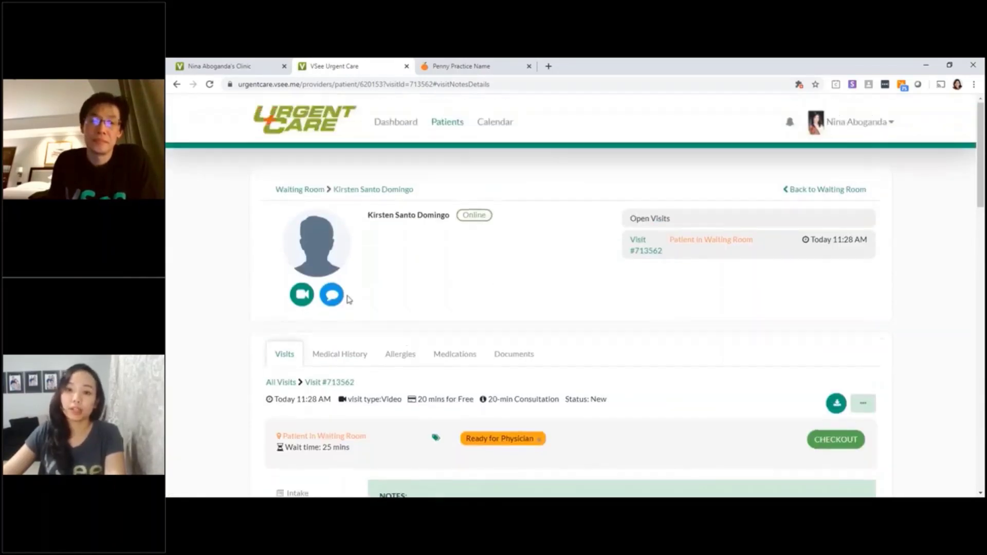
- Open a chat with the patient and begin the message 'i will'
{"action": "left_click", "coordinate": [330, 299]}
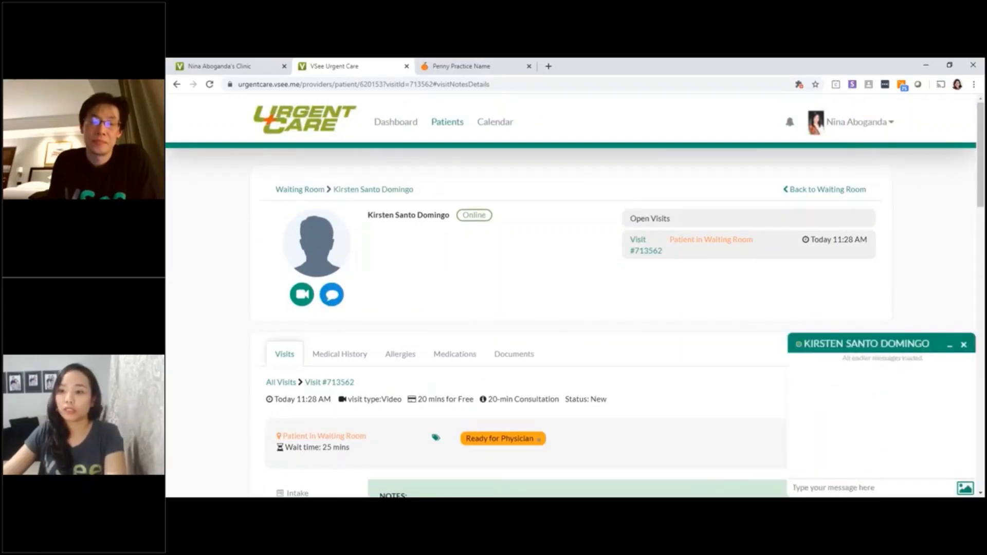
{"action": "type", "text": "i will"}
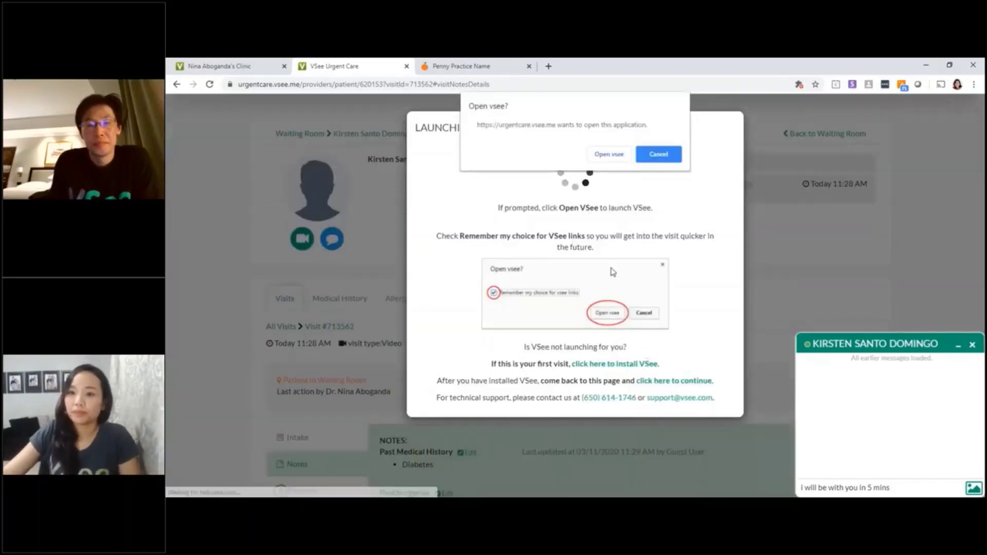
- Launch the VSee app for the call, move the call window left, then hang up
{"action": "left_click", "coordinate": [610, 154]}
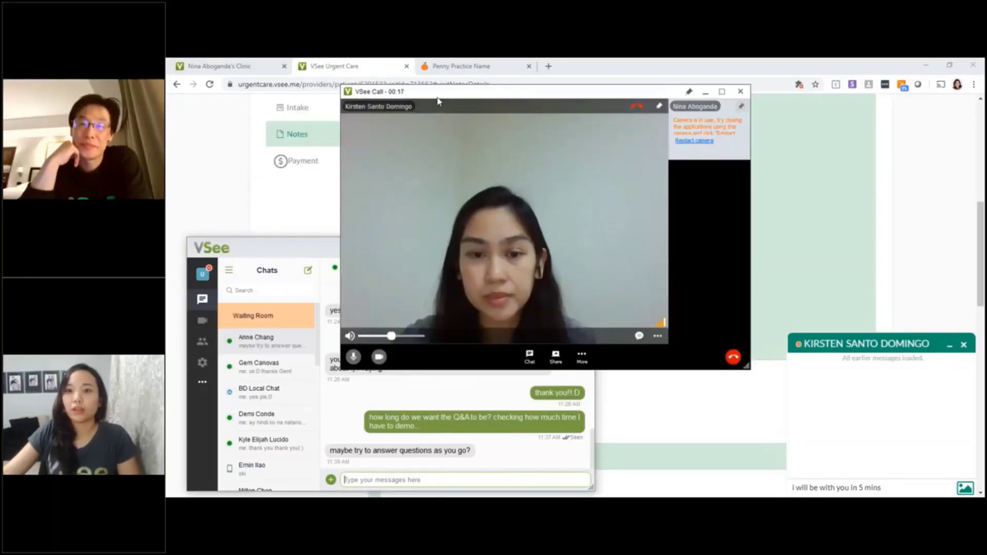
{"action": "left_click_drag", "start_coordinate": [439, 93], "coordinate": [282, 88]}
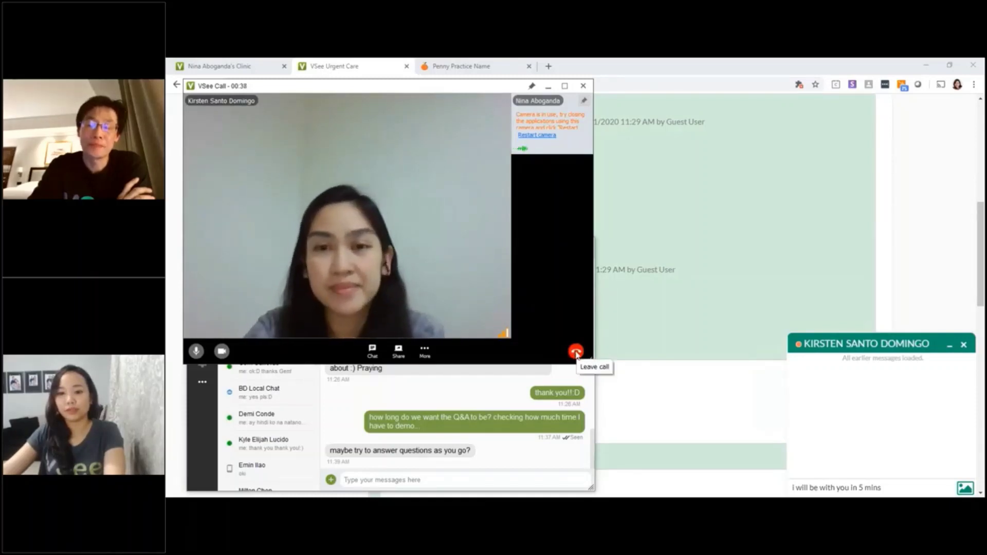
{"action": "left_click", "coordinate": [577, 353]}
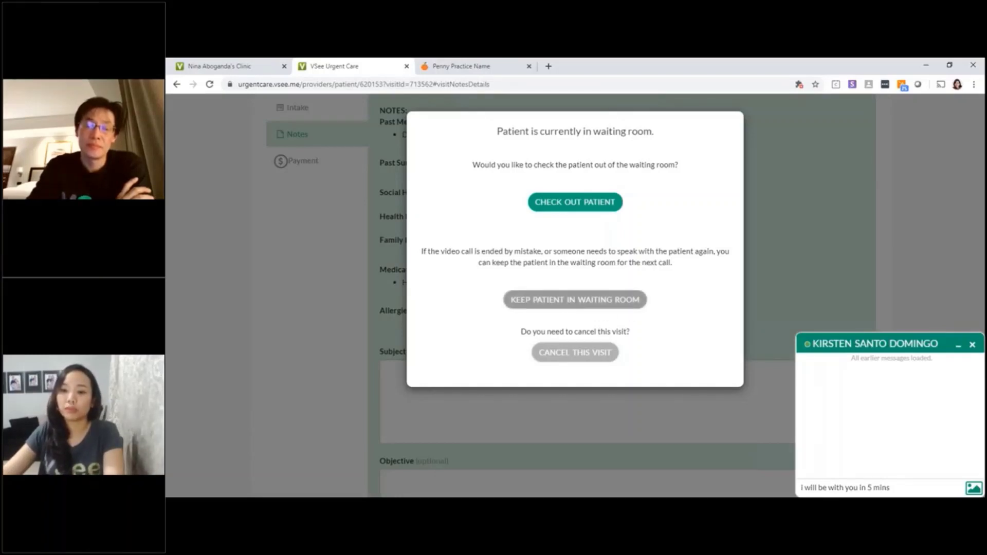
- Check the patient out, close her chat panel, and reload her visit record
{"action": "left_click", "coordinate": [566, 203]}
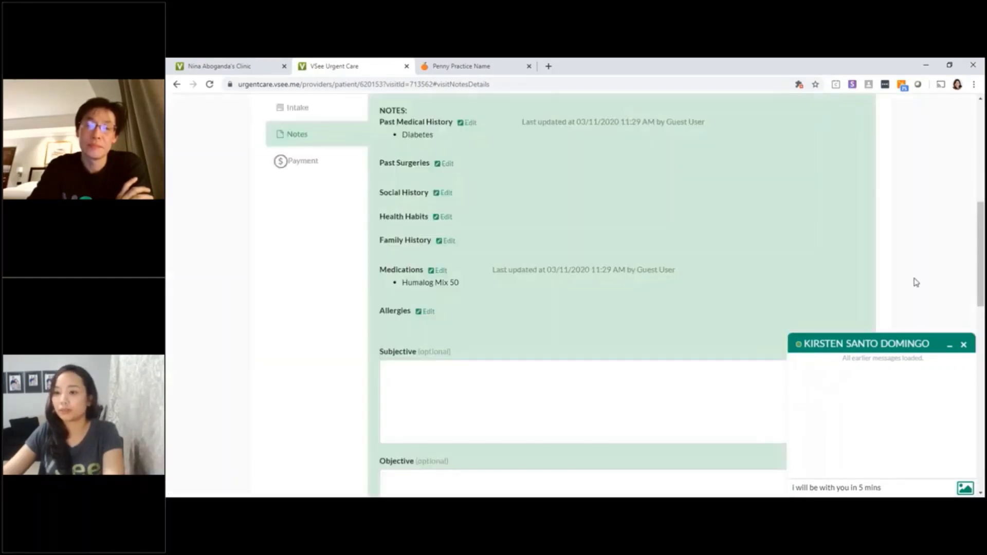
{"action": "scroll", "coordinate": [916, 283], "scroll_direction": "down", "scroll_amount": 1}
{"action": "left_click", "coordinate": [965, 346]}
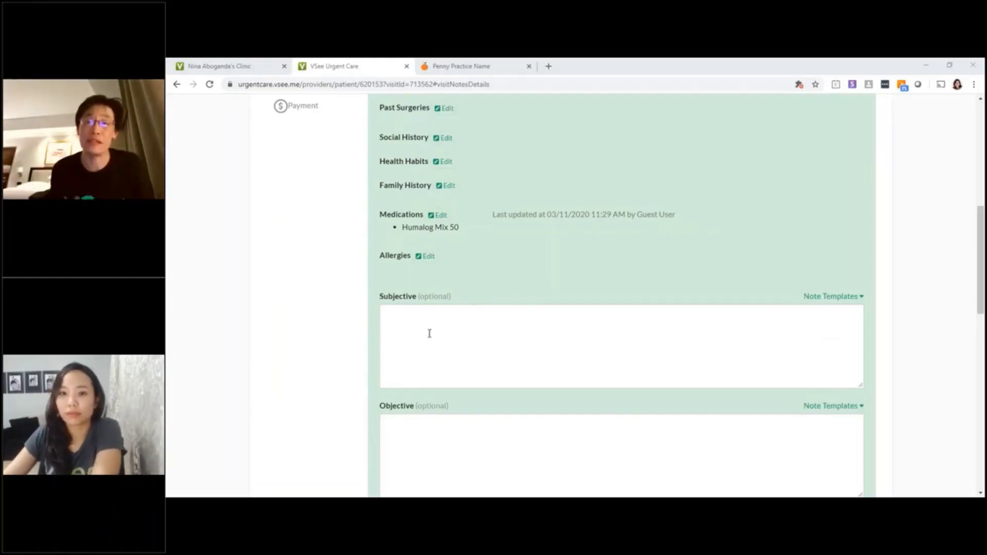
{"action": "scroll", "coordinate": [429, 333], "scroll_direction": "up", "scroll_amount": 8}
{"action": "left_click", "coordinate": [418, 124]}
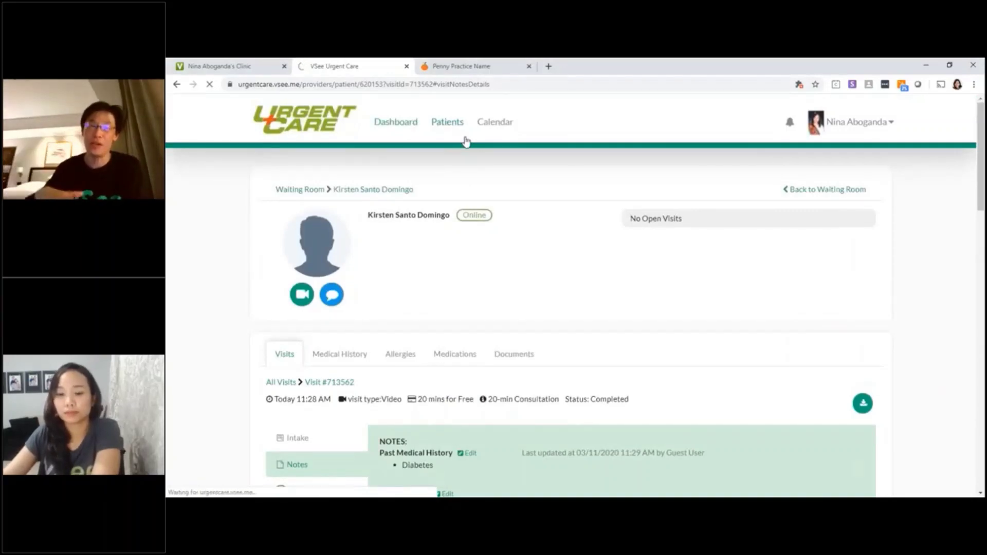
- Bring the VSee window forward and scroll the Penny Practice patient tracker listing
{"action": "mouse_move", "coordinate": [430, 505]}
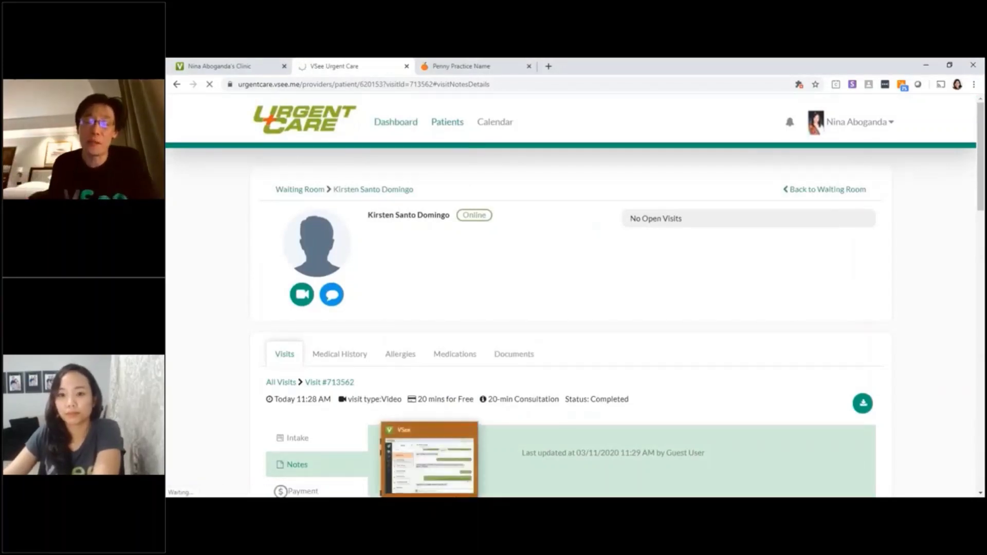
{"action": "left_click", "coordinate": [429, 457]}
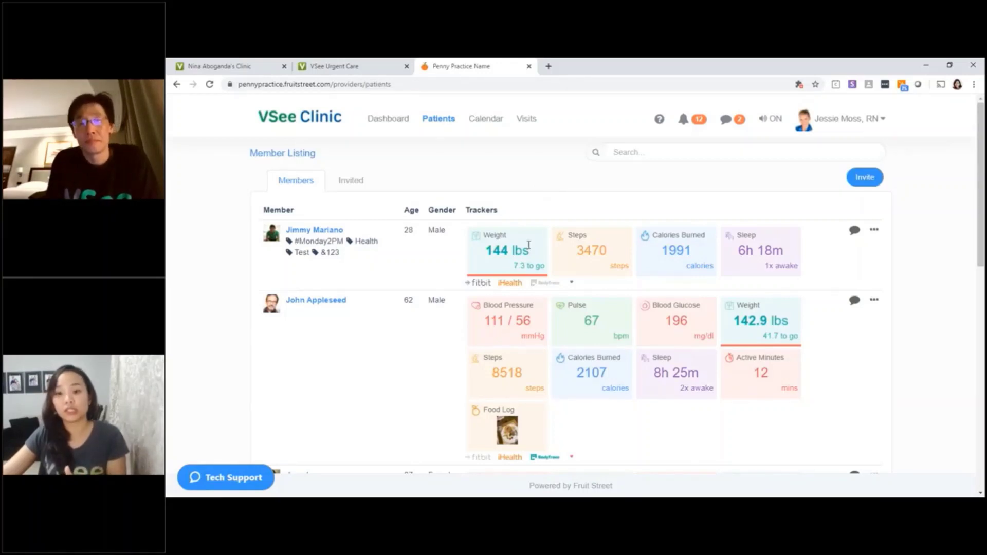
{"action": "mouse_move", "coordinate": [432, 498]}
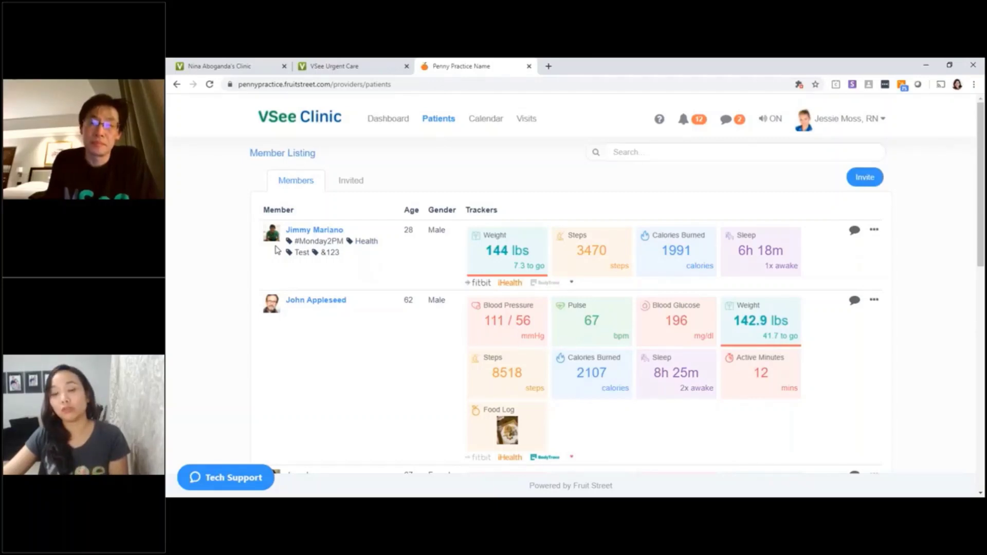
{"action": "scroll", "coordinate": [473, 206], "scroll_direction": "down", "scroll_amount": 1}
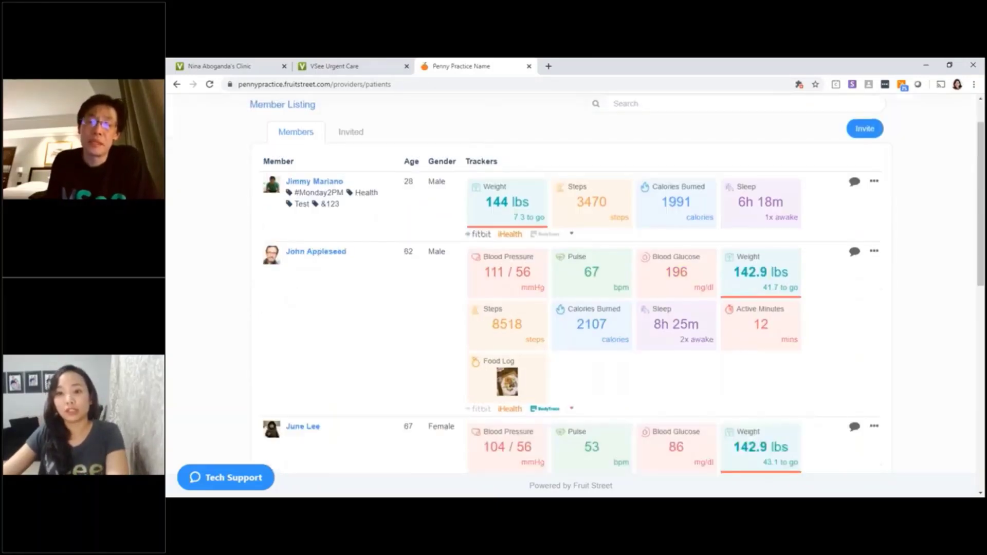
{"action": "scroll", "coordinate": [471, 223], "scroll_direction": "down", "scroll_amount": 1}
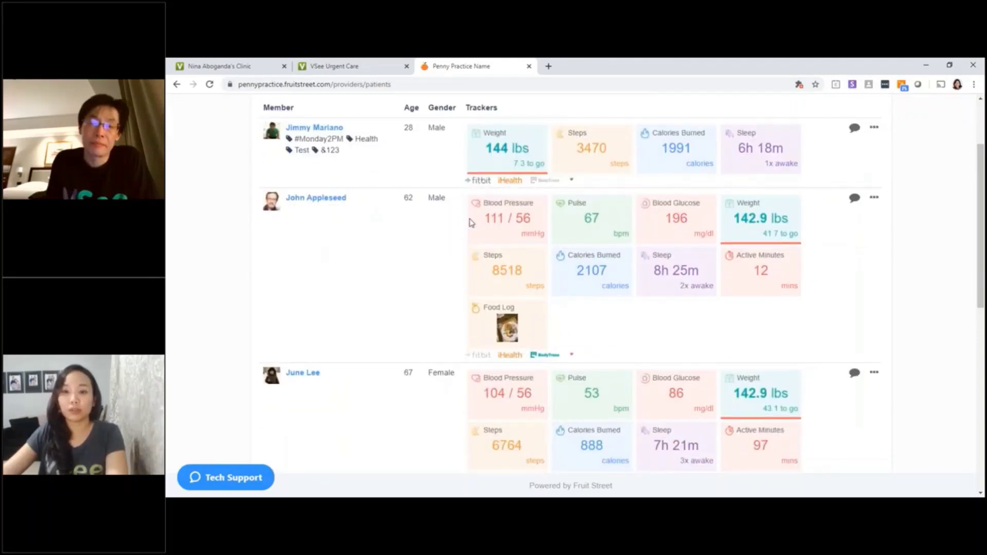
{"action": "scroll", "coordinate": [494, 227], "scroll_direction": "down", "scroll_amount": 1}
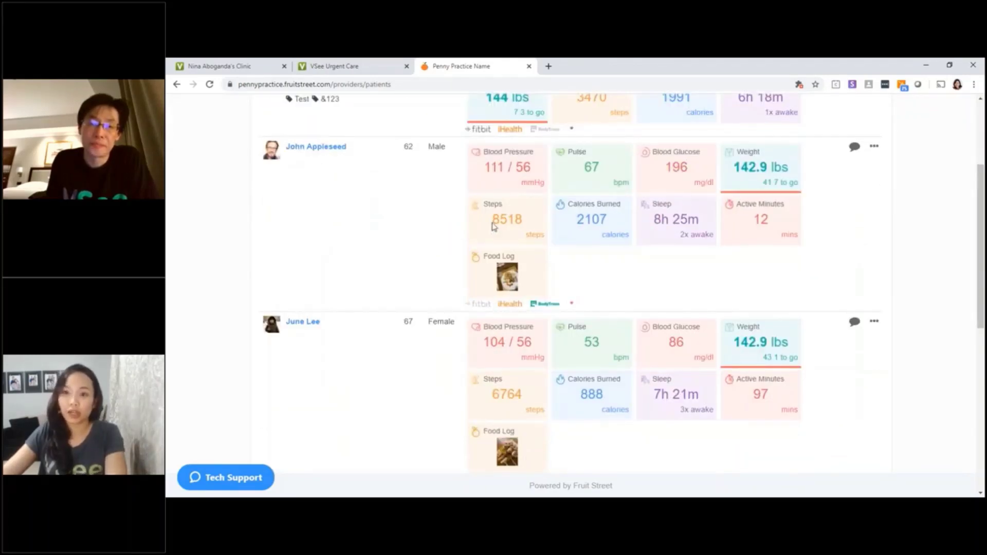